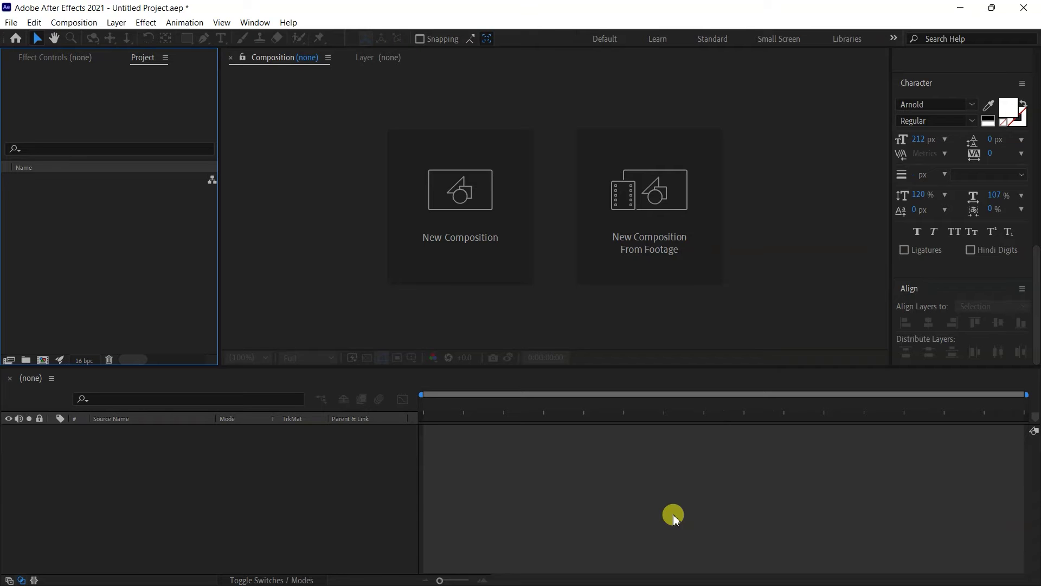
Step: Create the 'text animation' composition at 1920×1080, 29.97 fps, 0:00:04:00 long, black background
left_click(471, 245)
type("text animation")
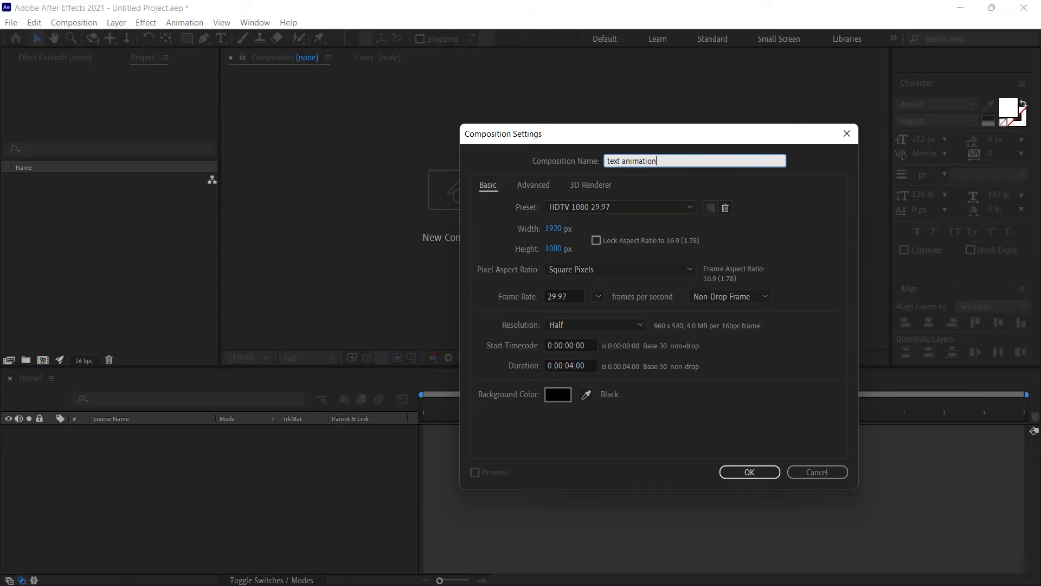
left_click(562, 231)
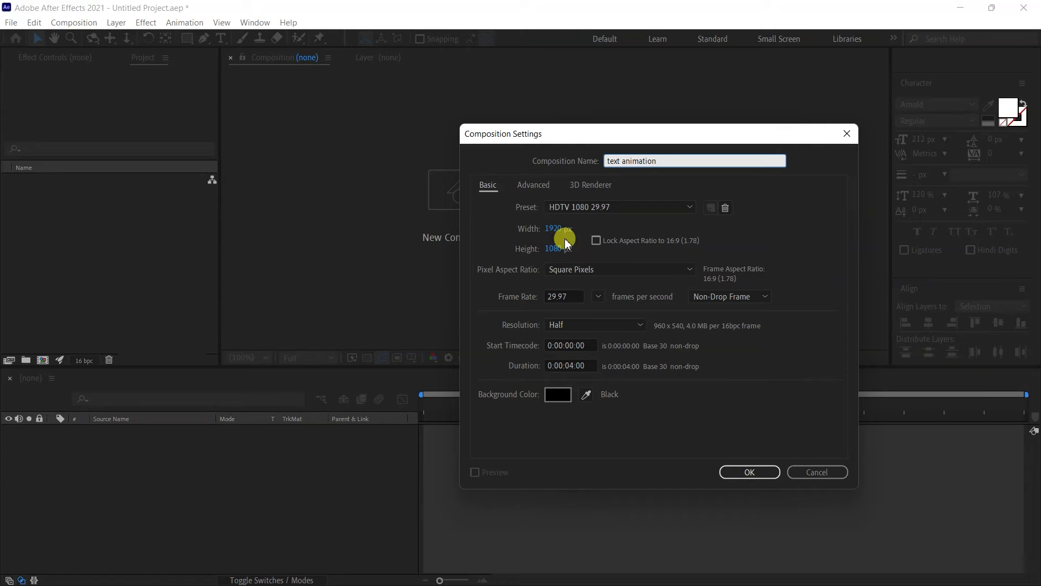
left_click(570, 295)
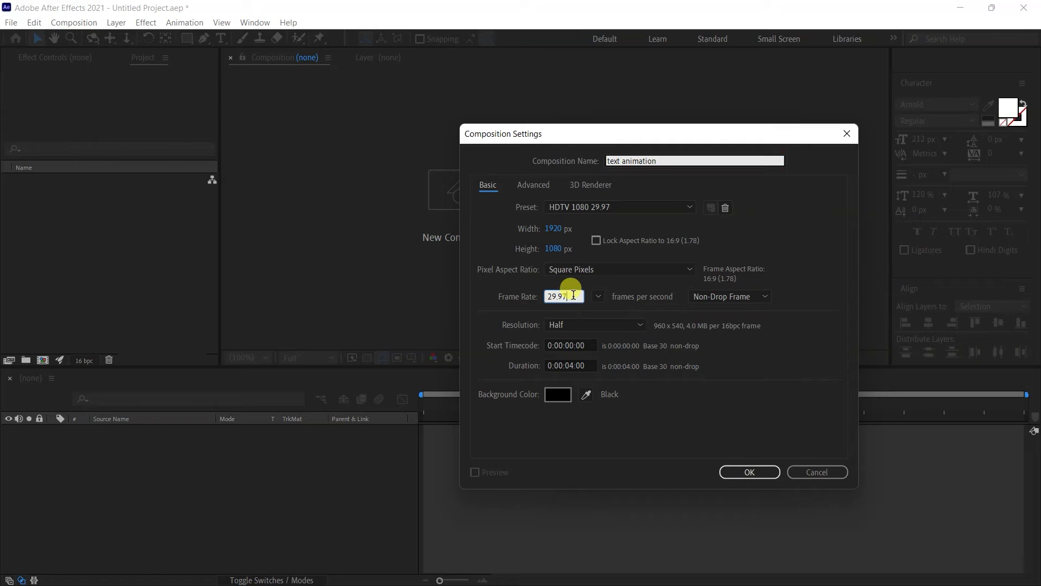
left_click(586, 366)
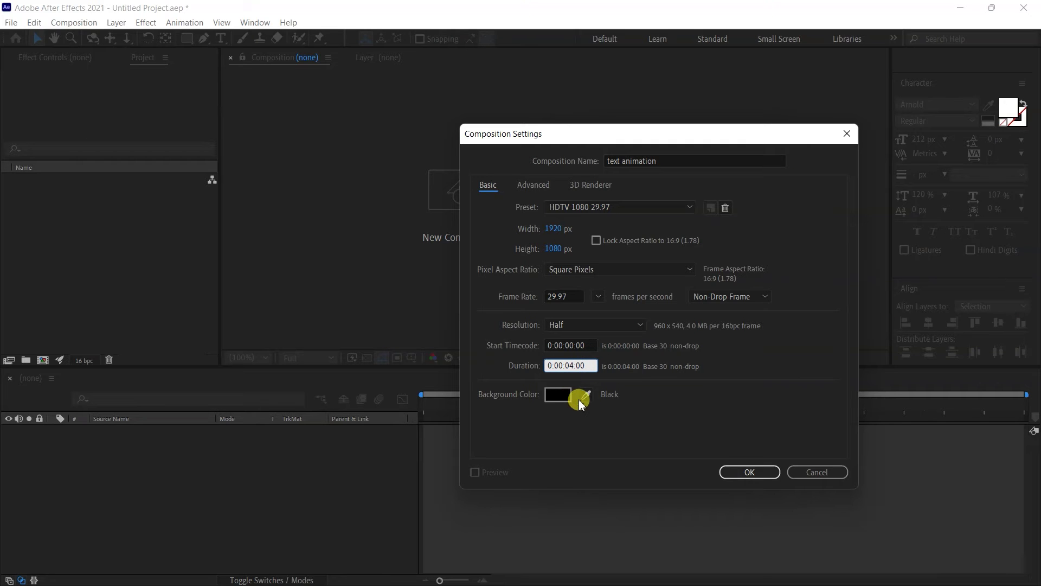
left_click(750, 472)
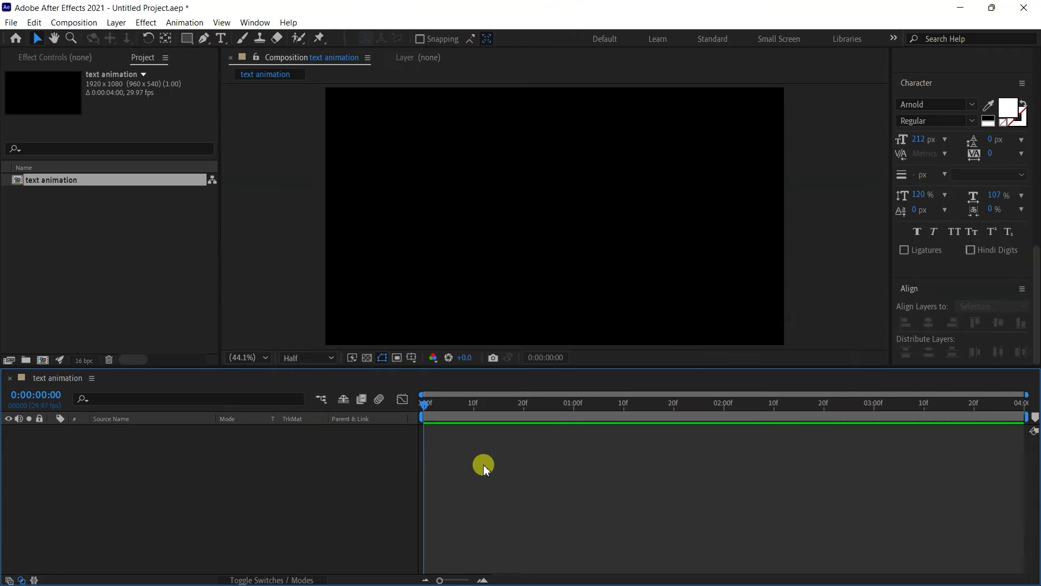
Step: Add a new text layer reading 'Creativity'
right_click(265, 446)
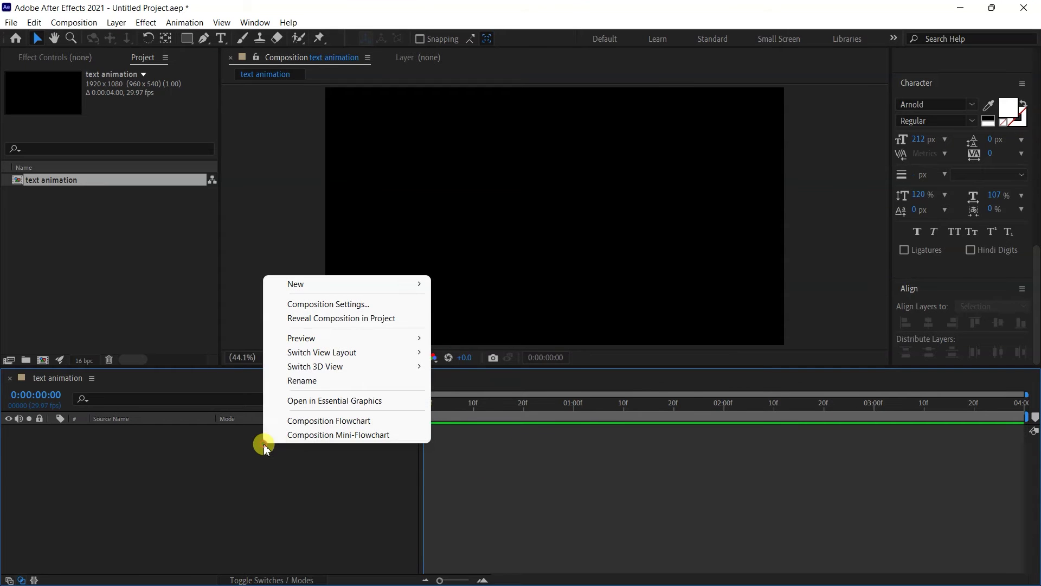
mouse_move(359, 282)
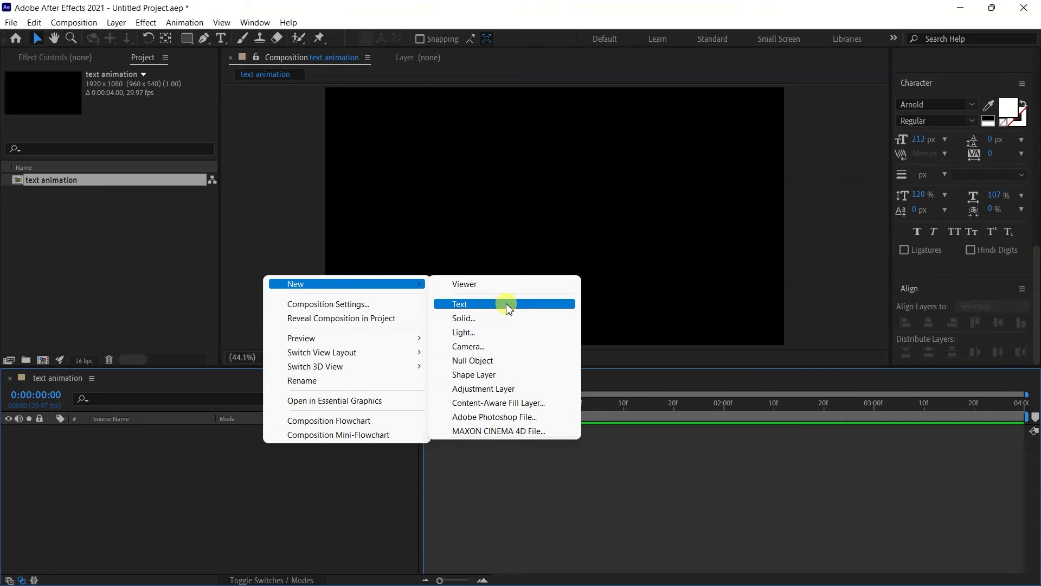
left_click(466, 306)
type("Creativity")
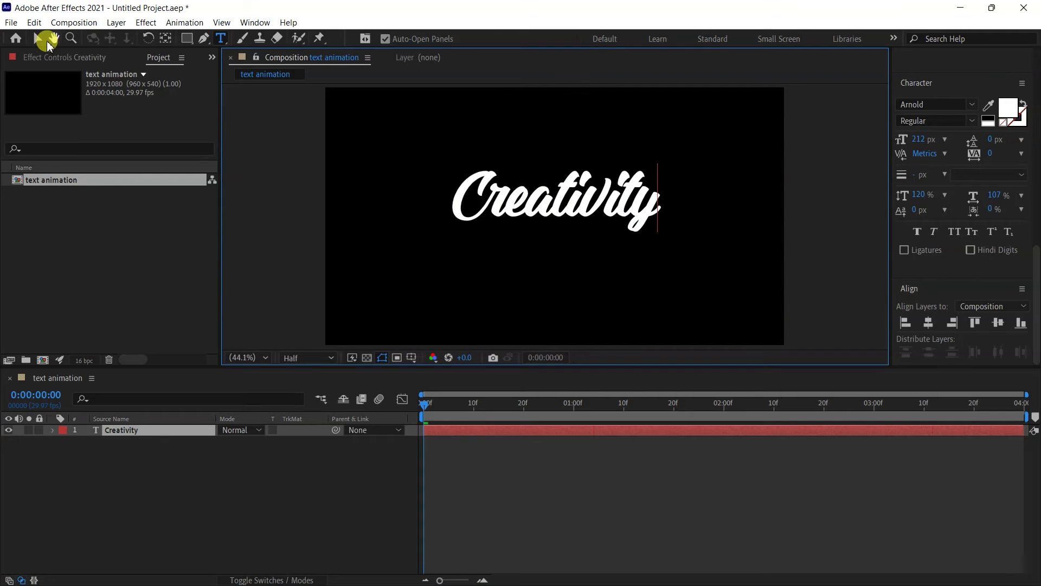
left_click(37, 38)
Step: Centre the Creativity text horizontally and vertically in the composition
left_click(927, 324)
left_click(1002, 324)
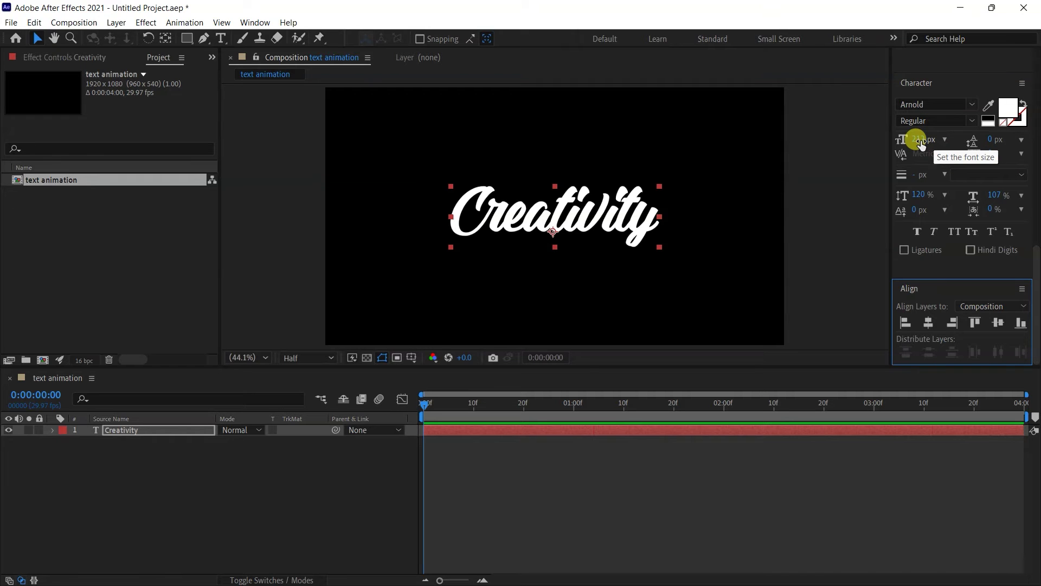
left_click(658, 462)
left_click(177, 431)
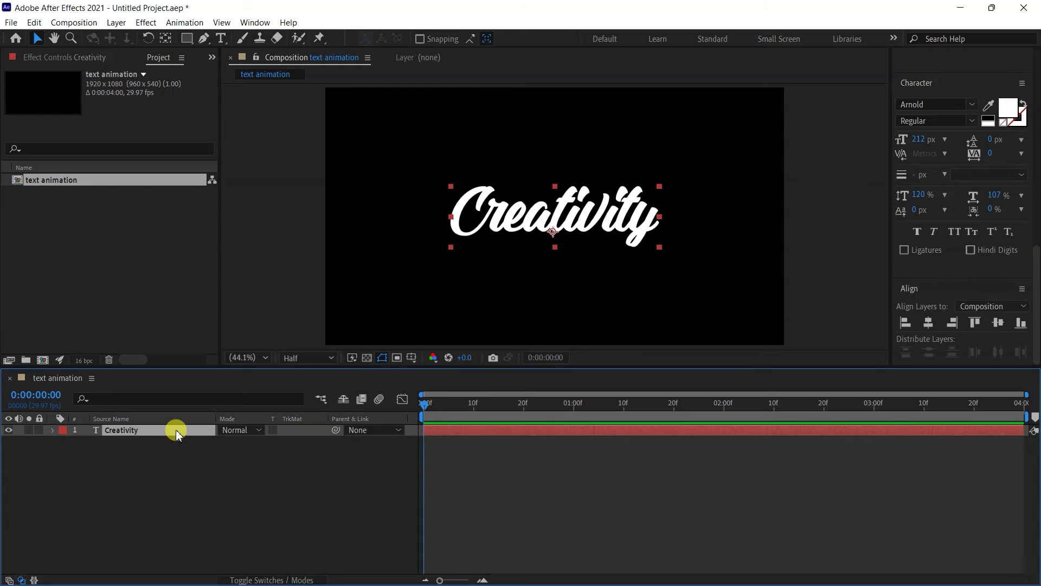
Step: Pre-compose the Creativity layer as 'text', moving all attributes into the new composition
right_click(151, 429)
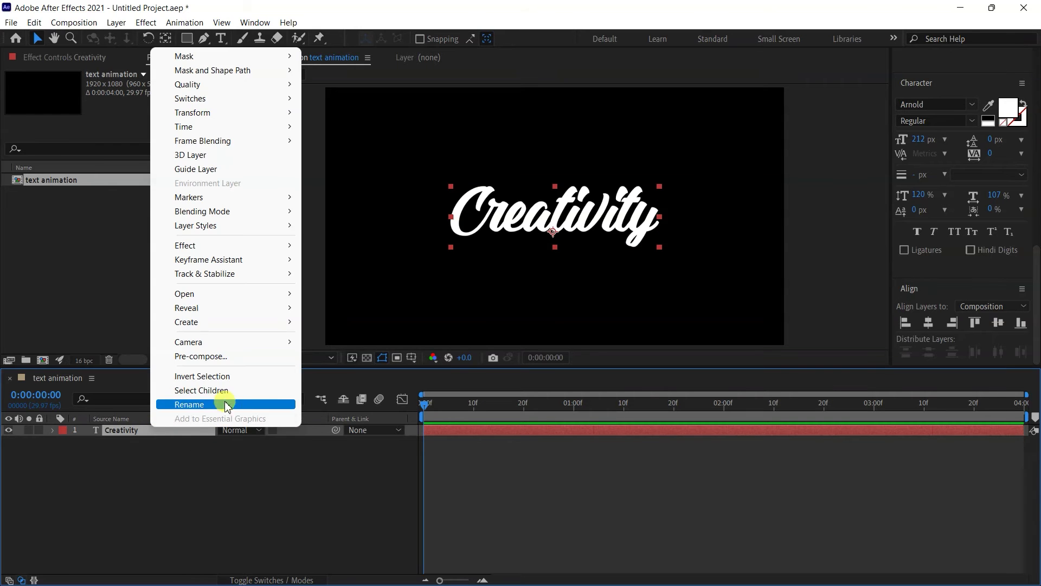
left_click(232, 356)
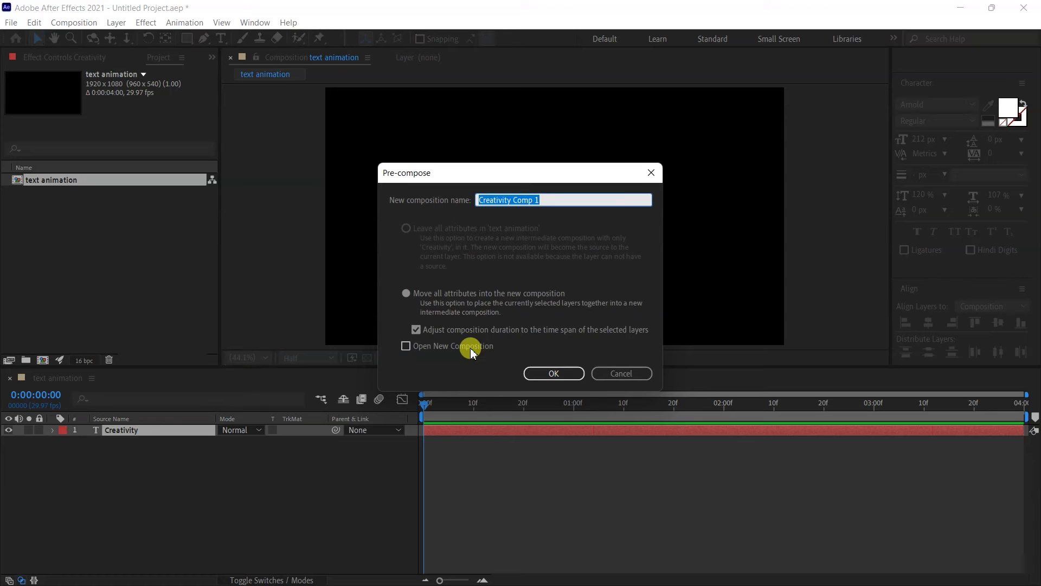
type("text")
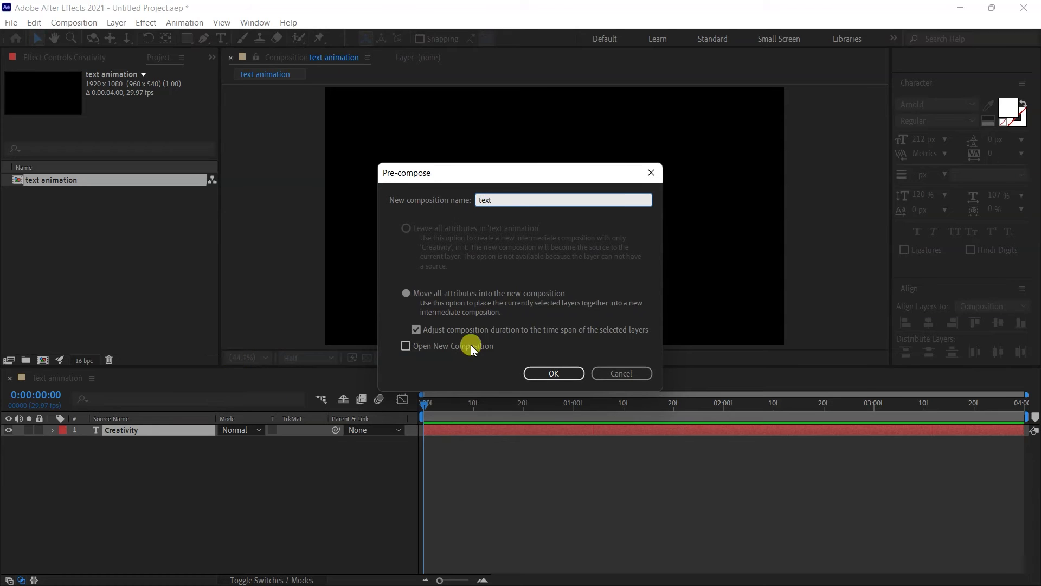
left_click(430, 296)
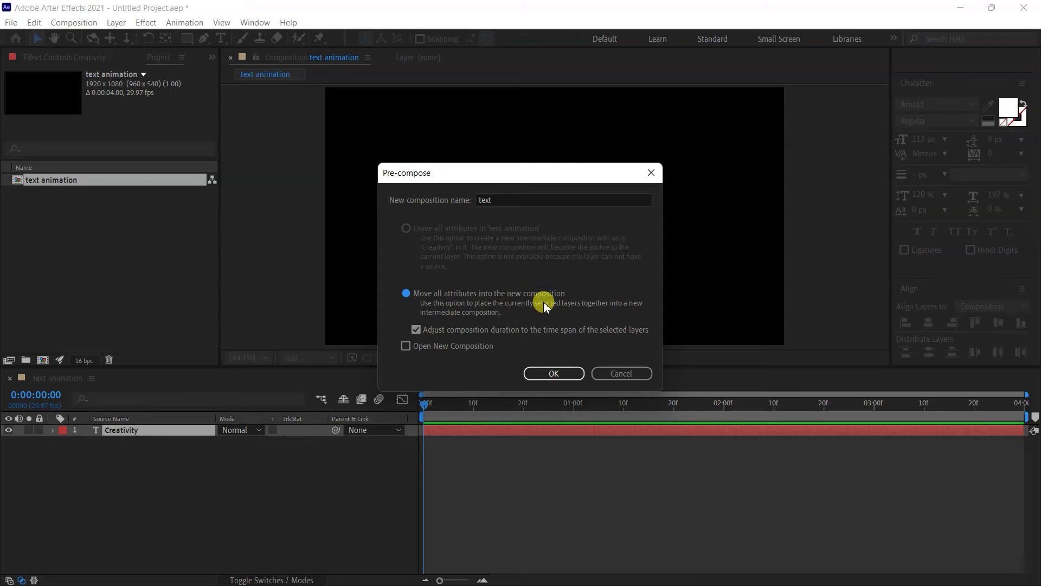
Step: Confirm the 'text' precomposition and apply the Vegas effect to it
left_click(567, 380)
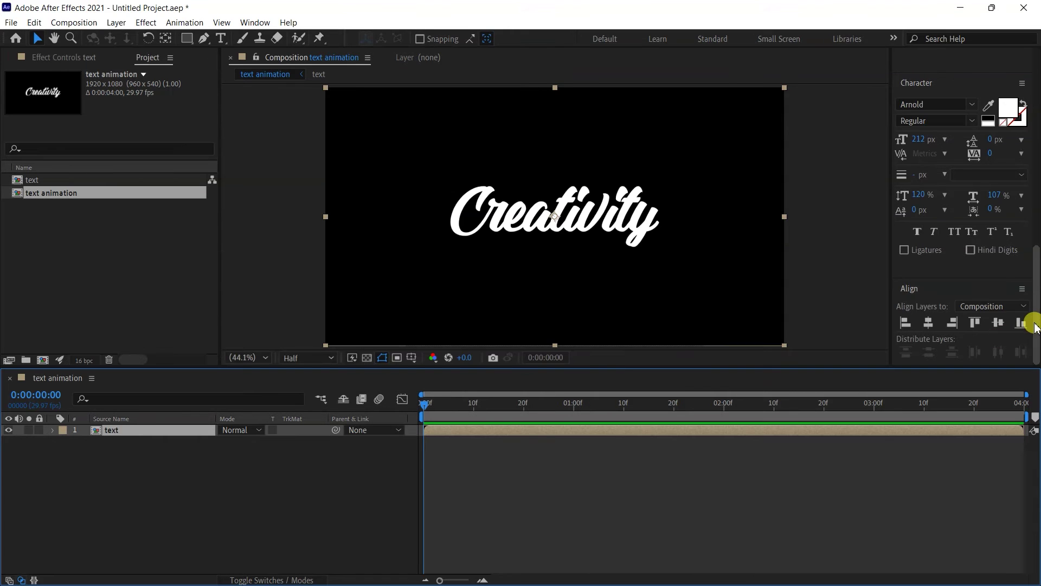
scroll(1036, 238, "up", 5)
scroll(1036, 239, "up", 2)
left_click(957, 225)
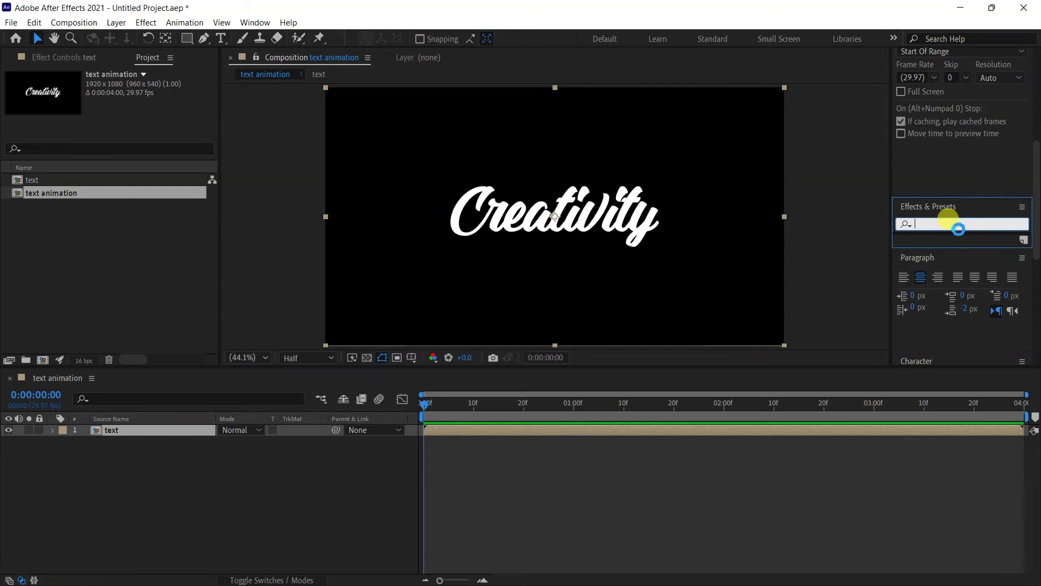
type("vegas")
left_click(937, 252)
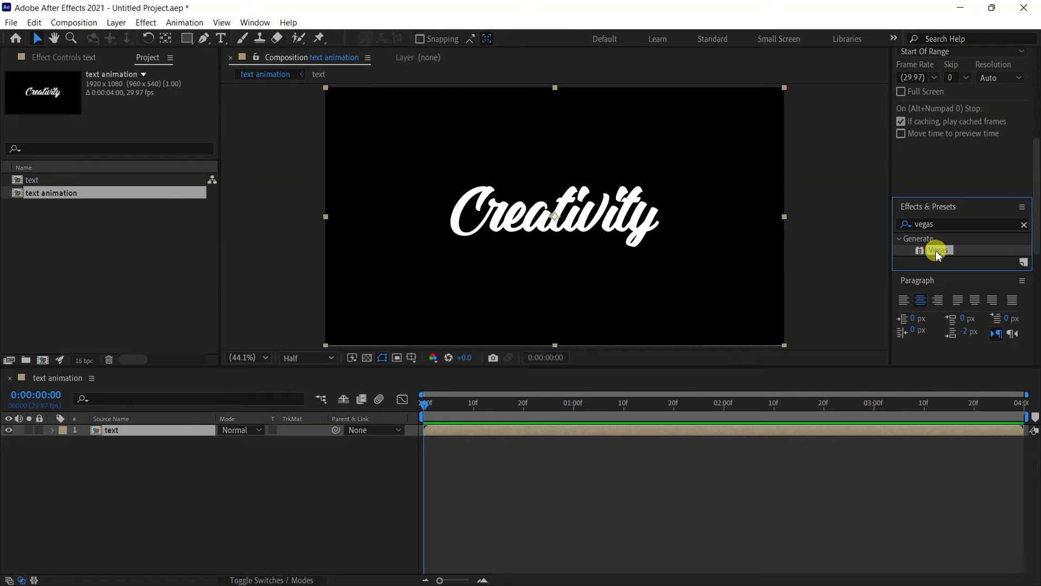
double_click(939, 251)
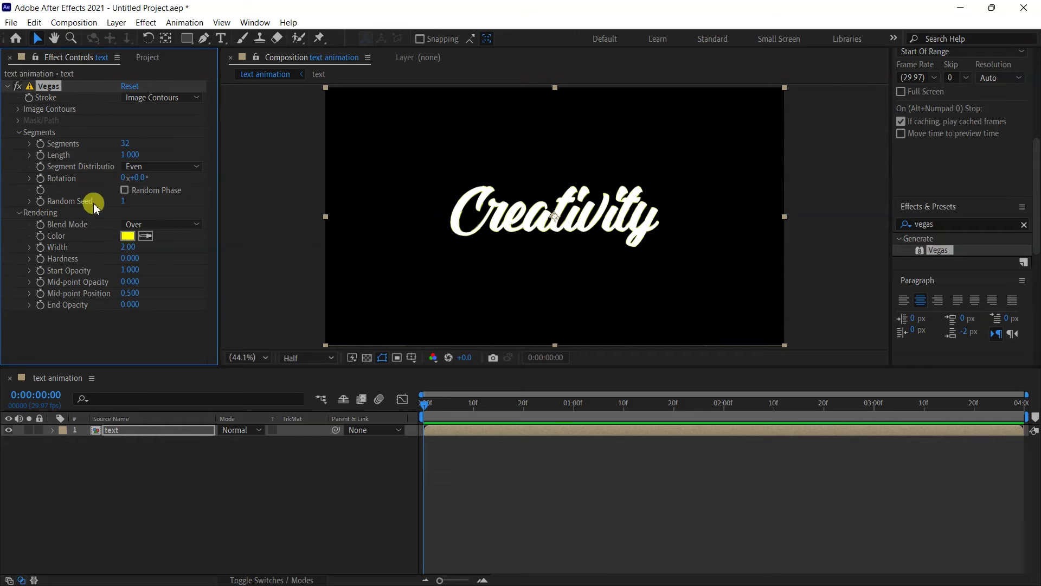
Step: Set Vegas Blend Mode to Transparent, Segments to 1 and End Opacity to 1
left_click(146, 224)
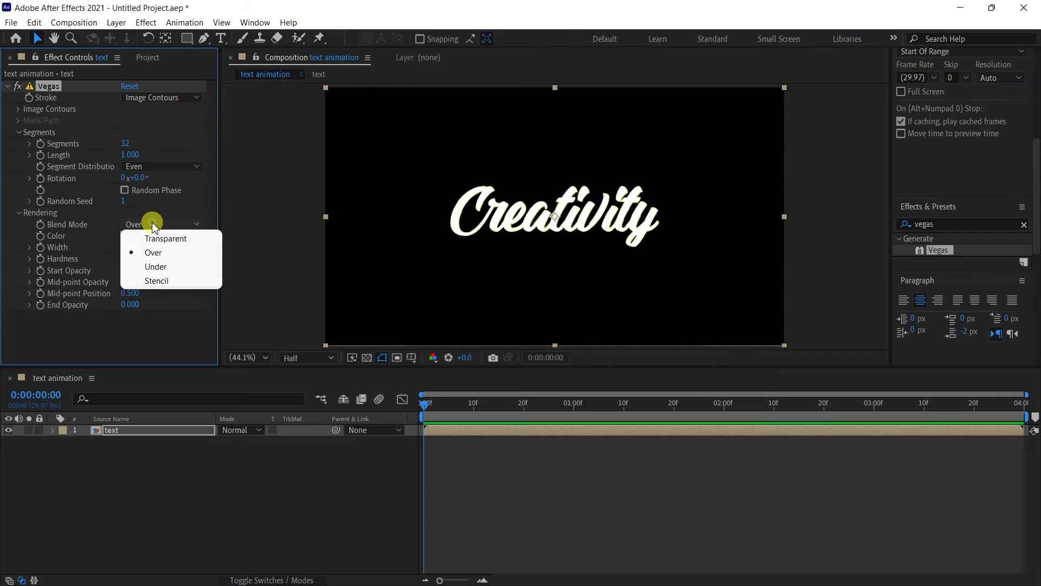
left_click(182, 239)
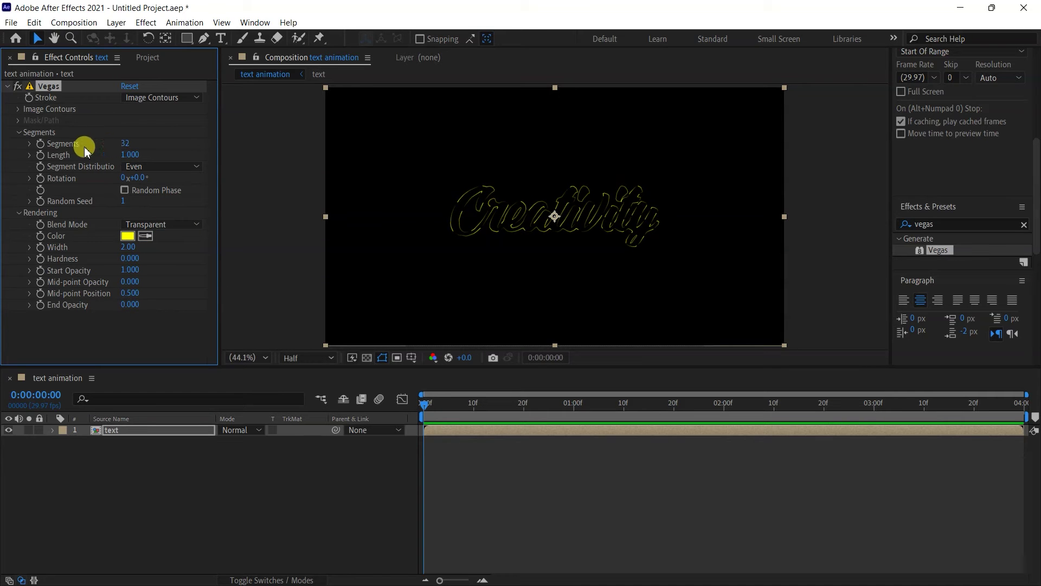
left_click(125, 144)
type("1")
key("Return")
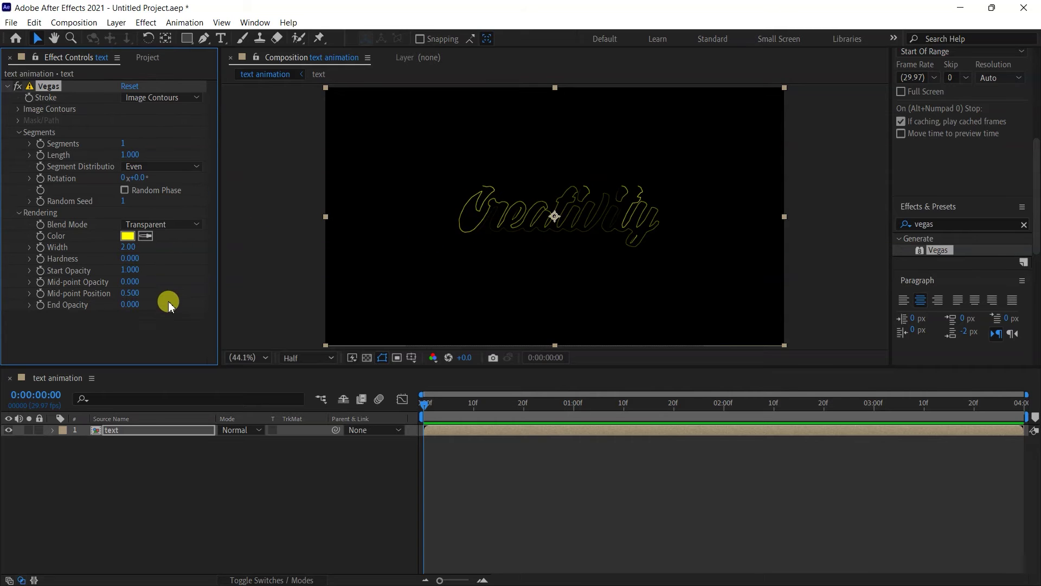
left_click(130, 304)
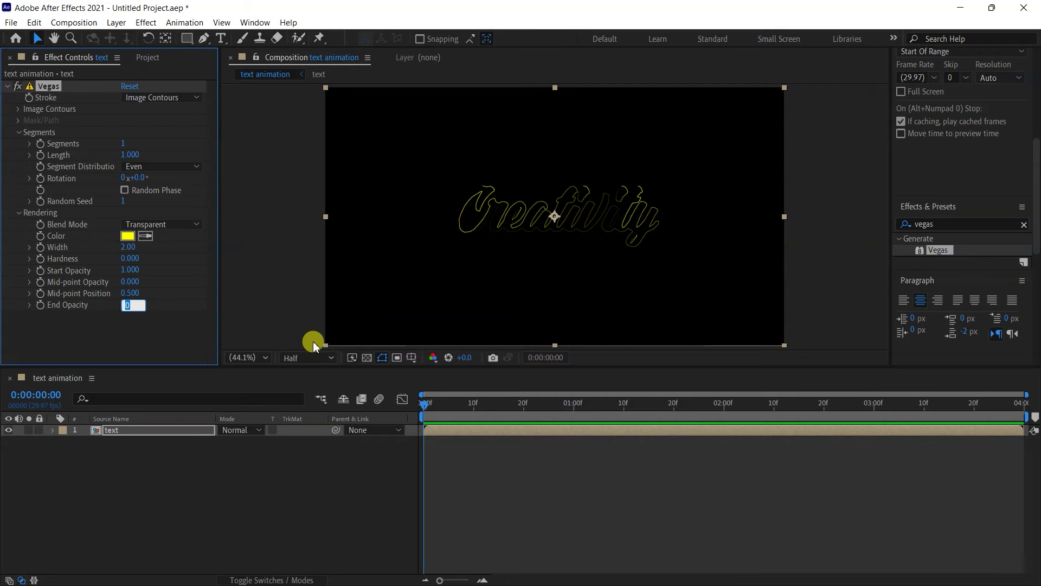
type("1")
left_click(447, 414)
left_click_drag(447, 413, 725, 408)
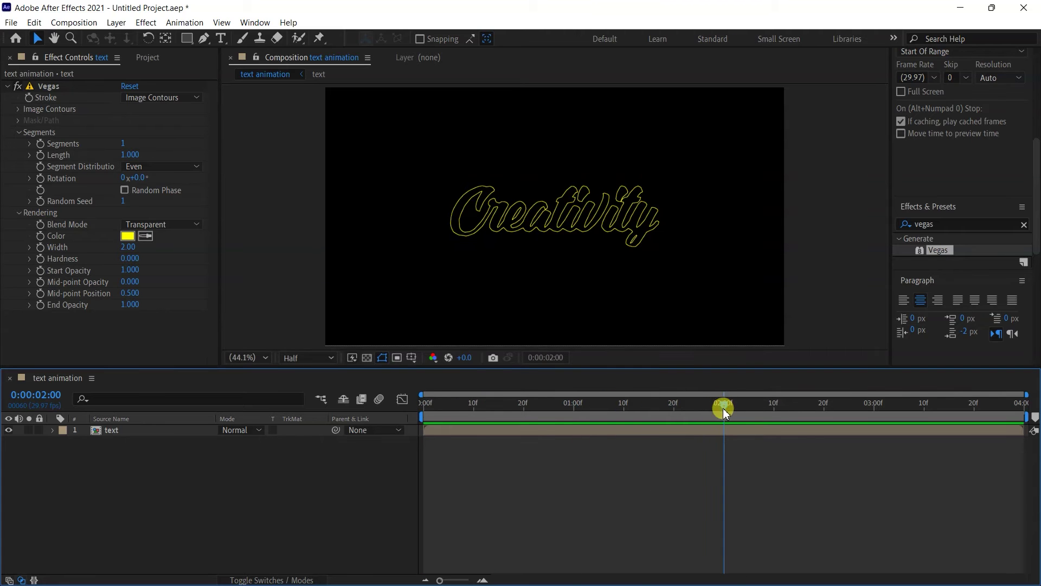
Step: Keyframe Vegas Length and Rotation at 0:00:02:00, then set Length 0 and Rotation -90° at the start
left_click(43, 158)
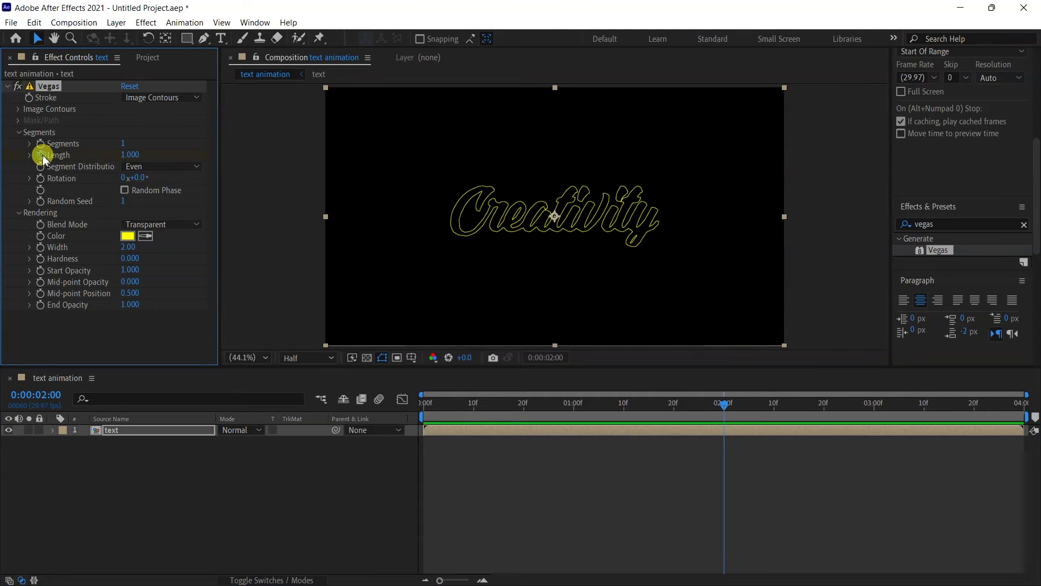
left_click_drag(725, 404, 347, 399)
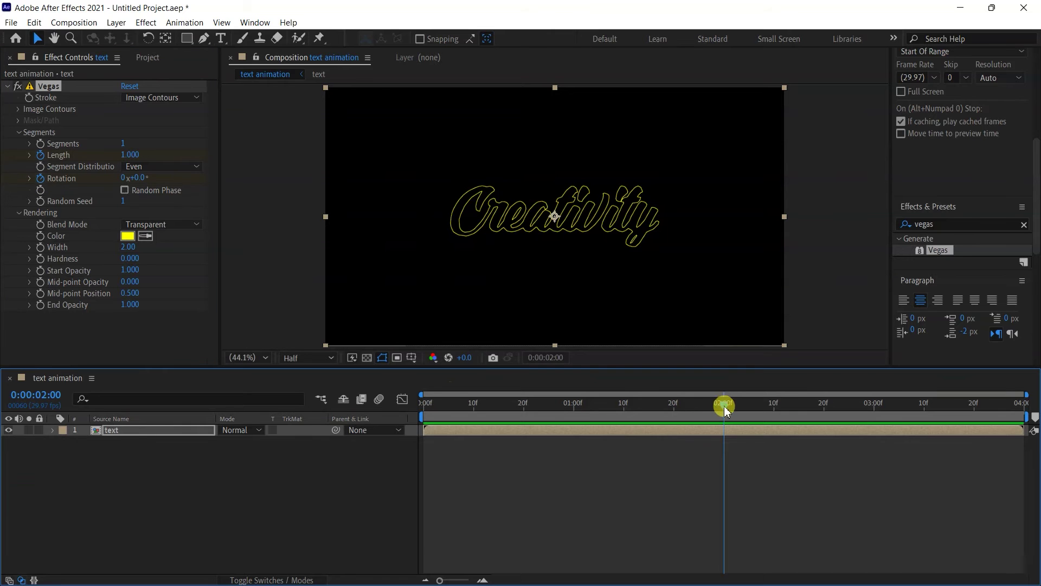
left_click(131, 158)
type("0")
key("Return")
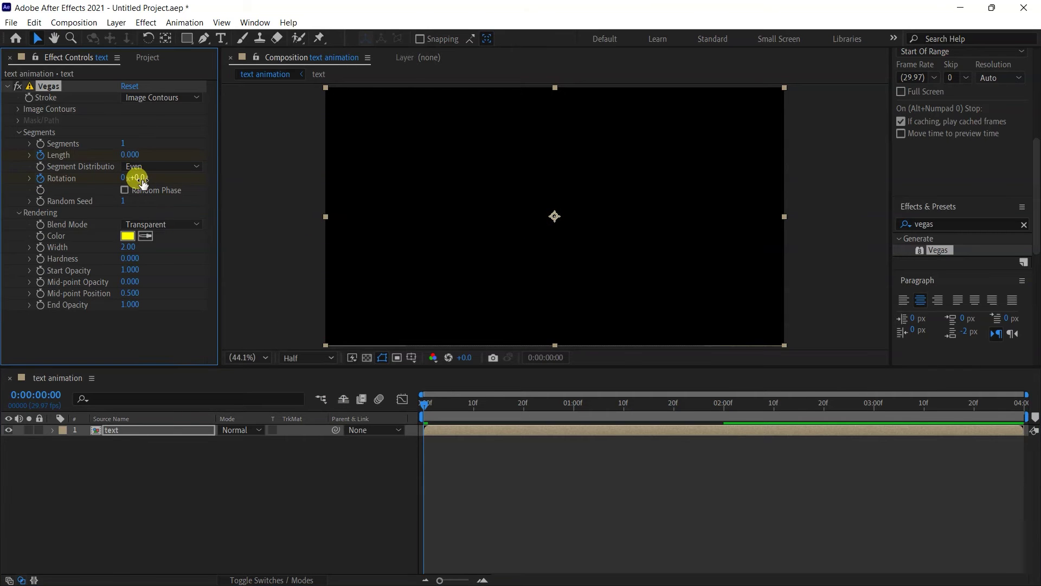
type("90")
left_click_drag(425, 405, 715, 405)
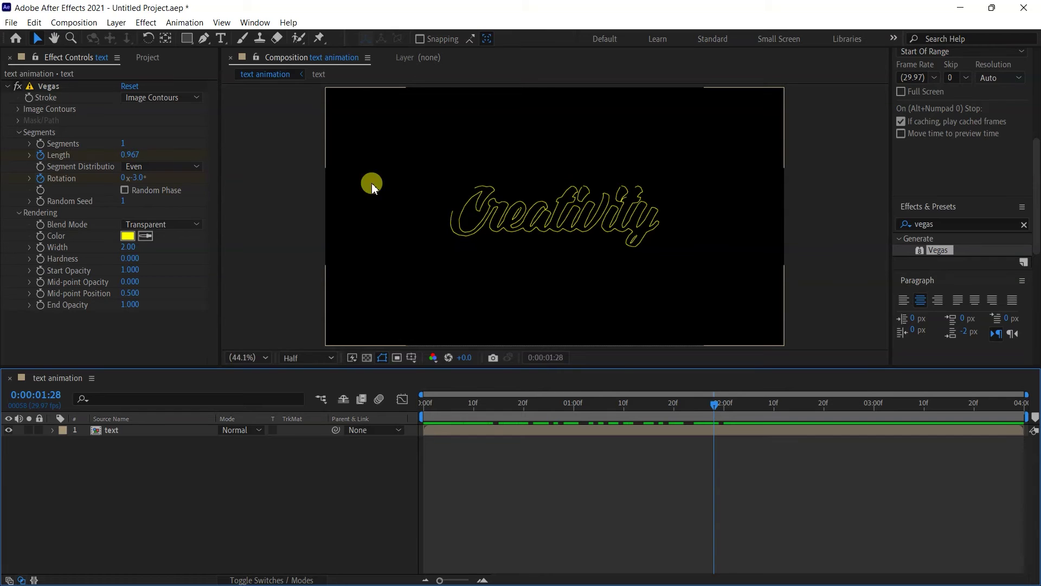
Step: Change the Vegas stroke colour to white
left_click(128, 236)
left_click_drag(276, 389, 168, 314)
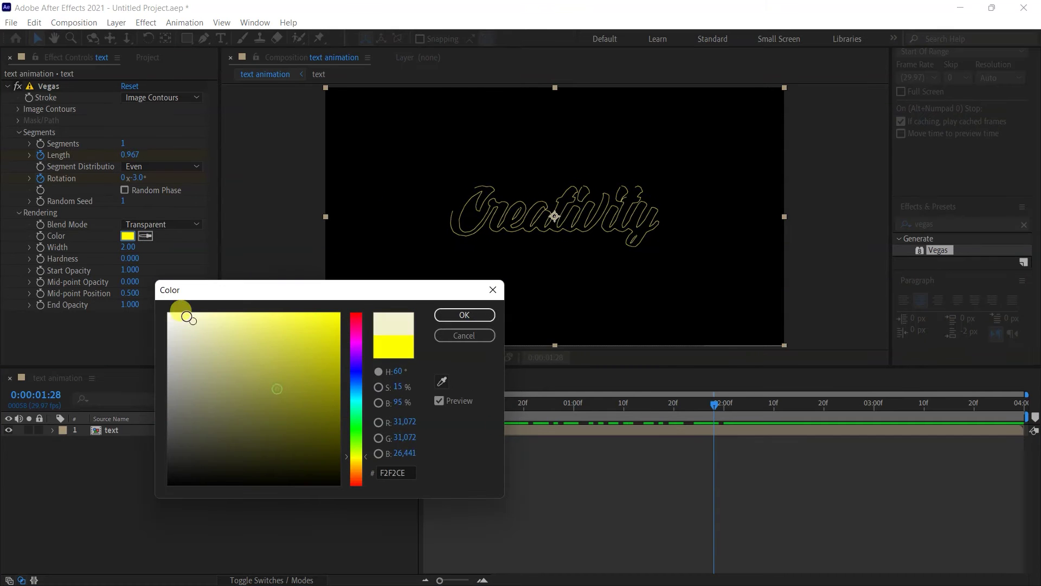
left_click(444, 320)
left_click(125, 250)
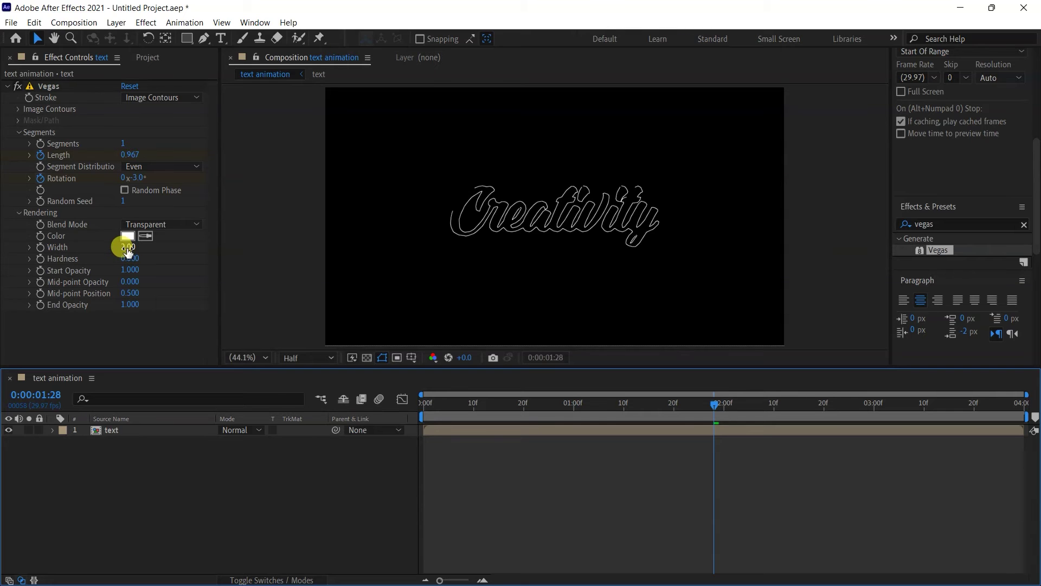
Step: Set the Vegas Width to 3 and return to frame 0 with the layer deselected
left_click(128, 248)
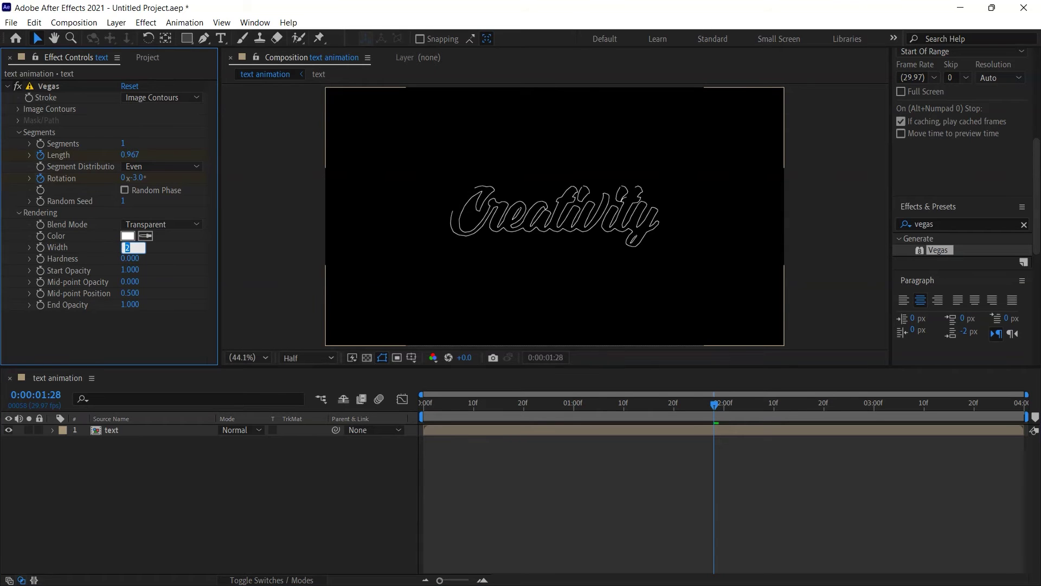
type("3")
left_click(381, 303)
left_click(397, 413)
key("Home")
left_click(174, 496)
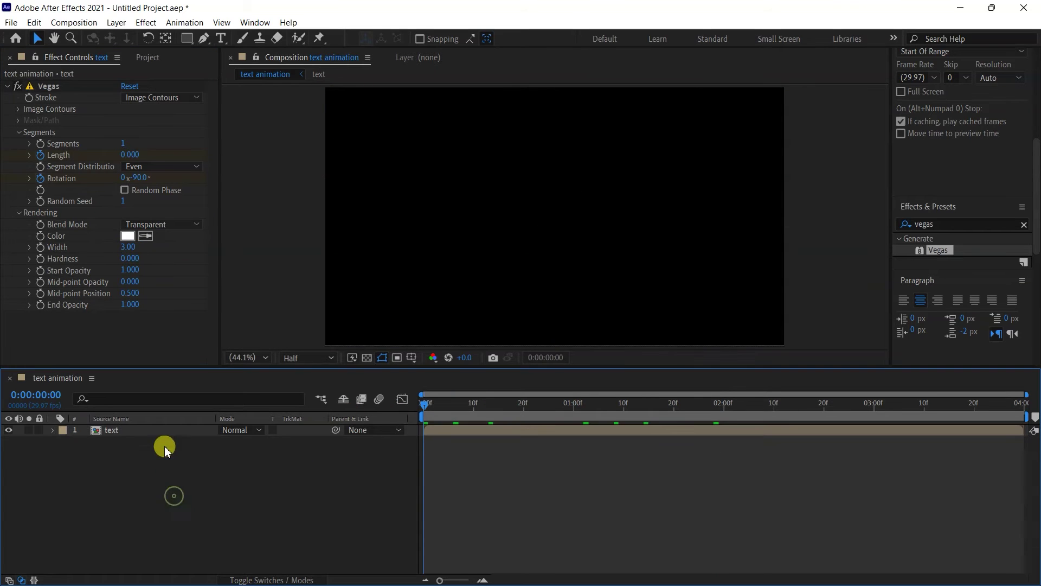
Step: Apply Easy Ease to all of the text layer's Vegas Length and Rotation keyframes
left_click(160, 431)
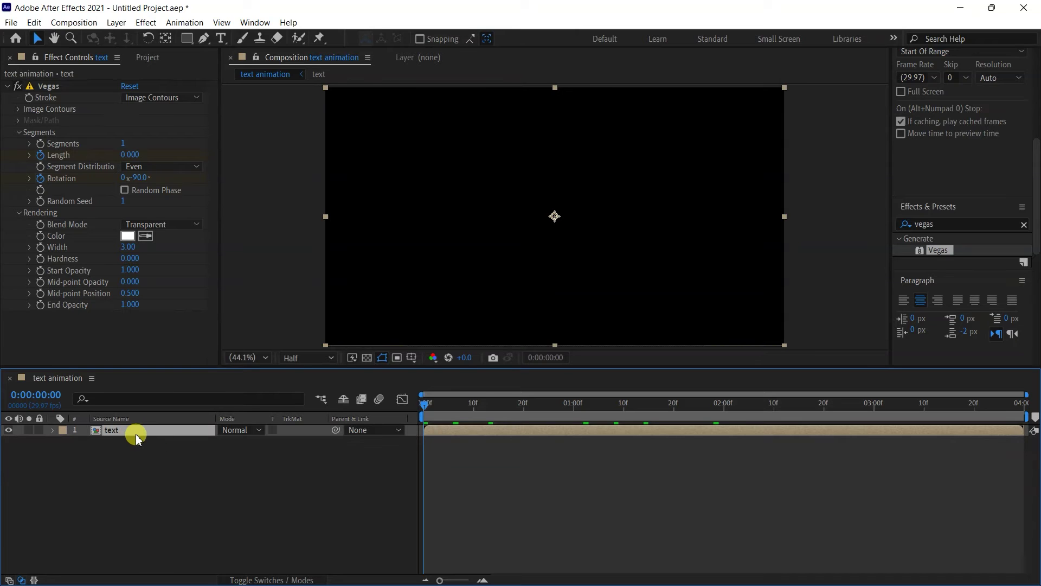
key("u")
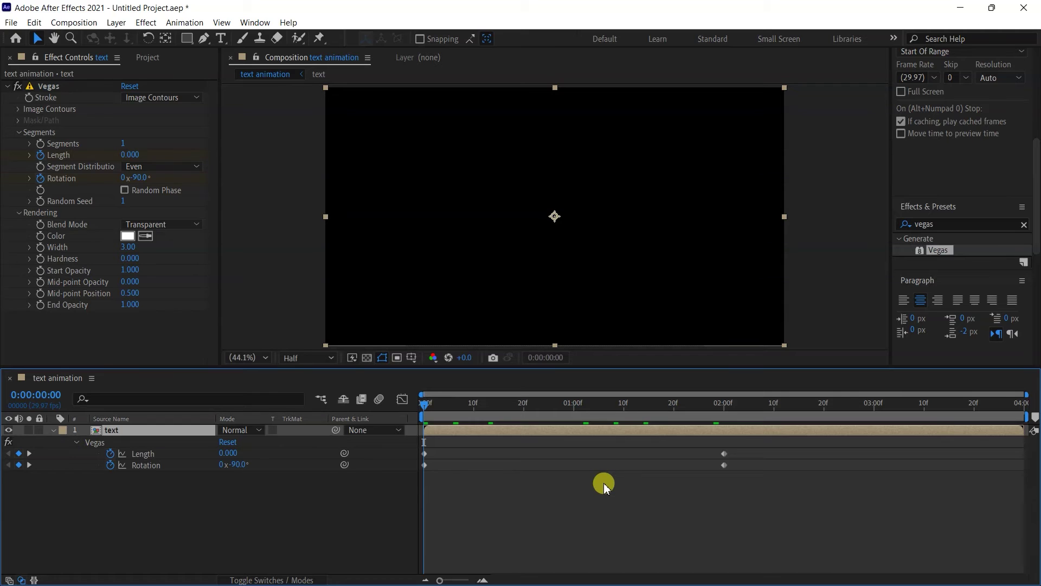
left_click_drag(763, 487, 422, 438)
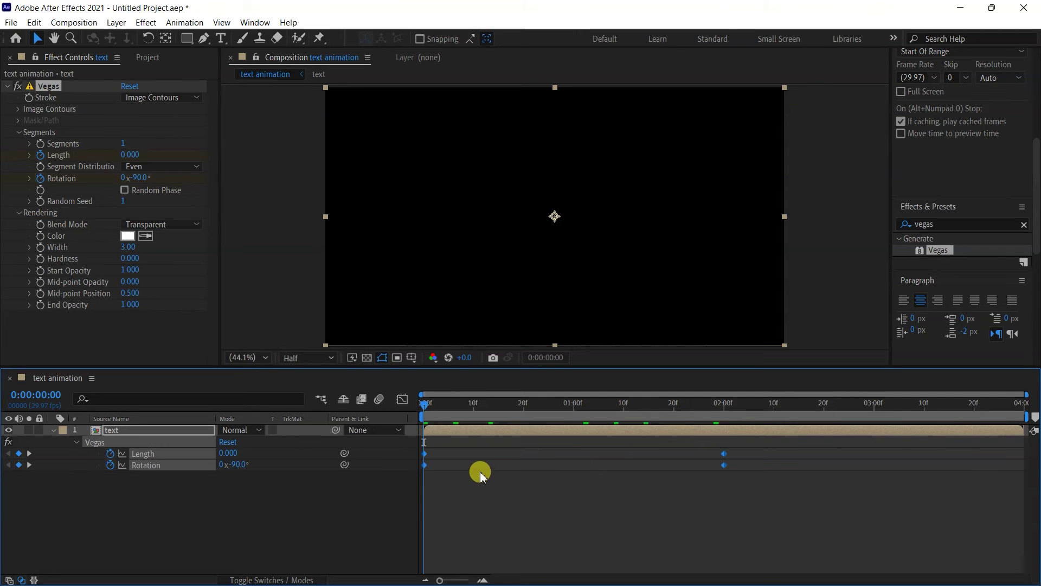
right_click(724, 454)
mouse_move(777, 449)
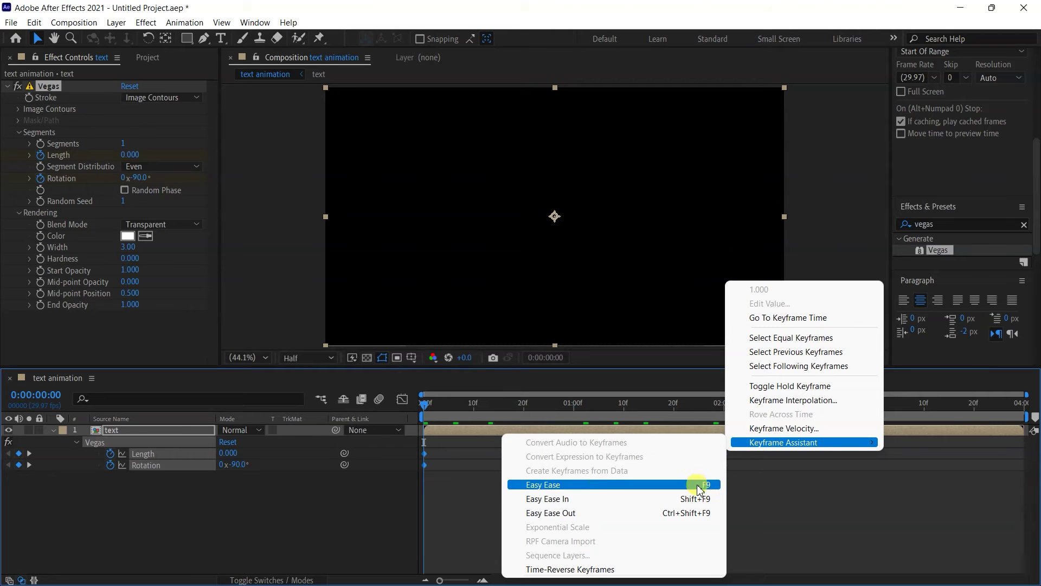
left_click(599, 485)
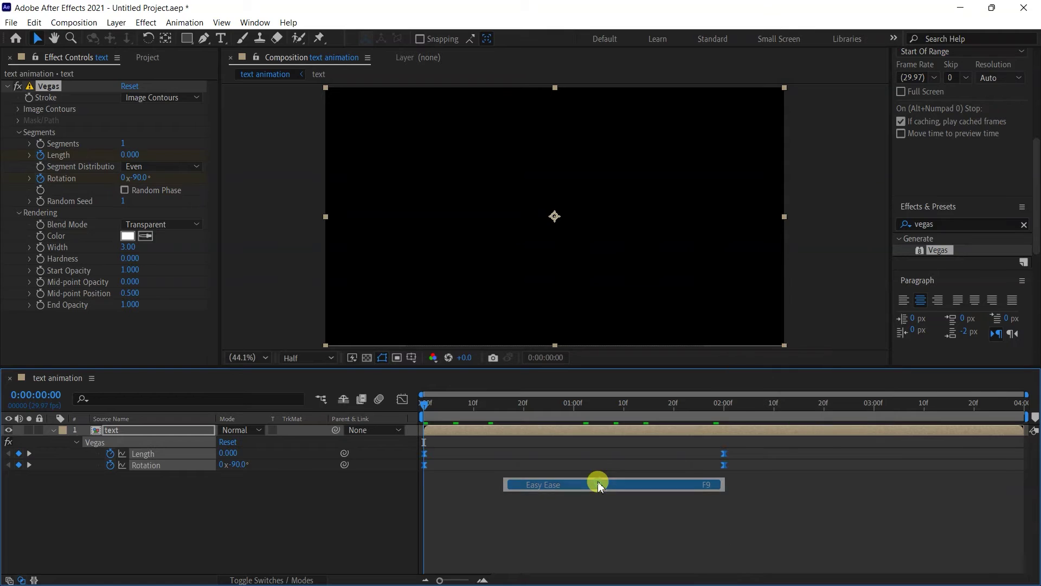
left_click(167, 432)
key("u")
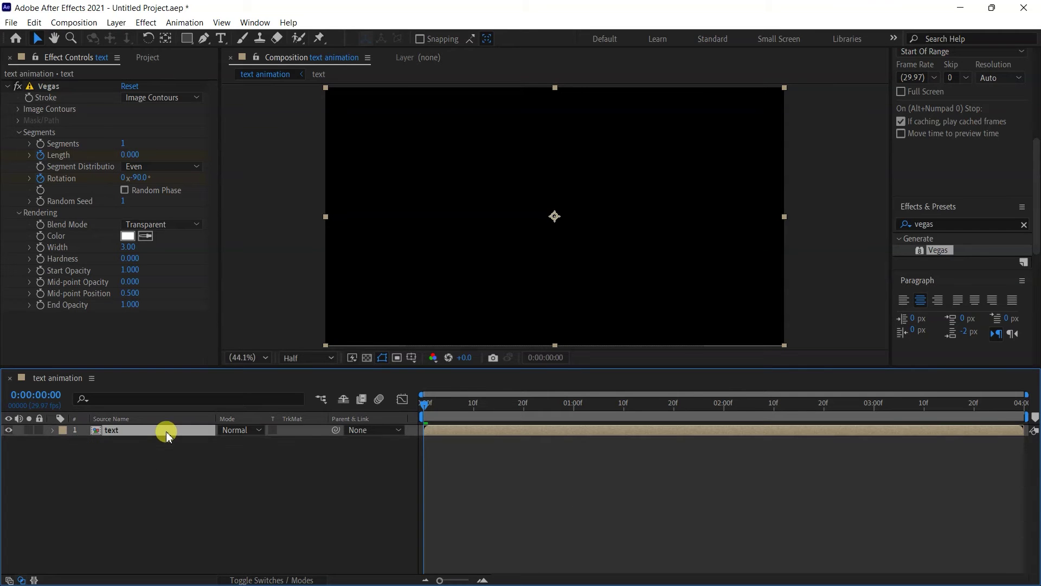
key("F2")
Step: Duplicate the text layer and shift the top copy to start at frame 5
left_click(159, 434)
key("ctrl+d")
left_click(147, 458)
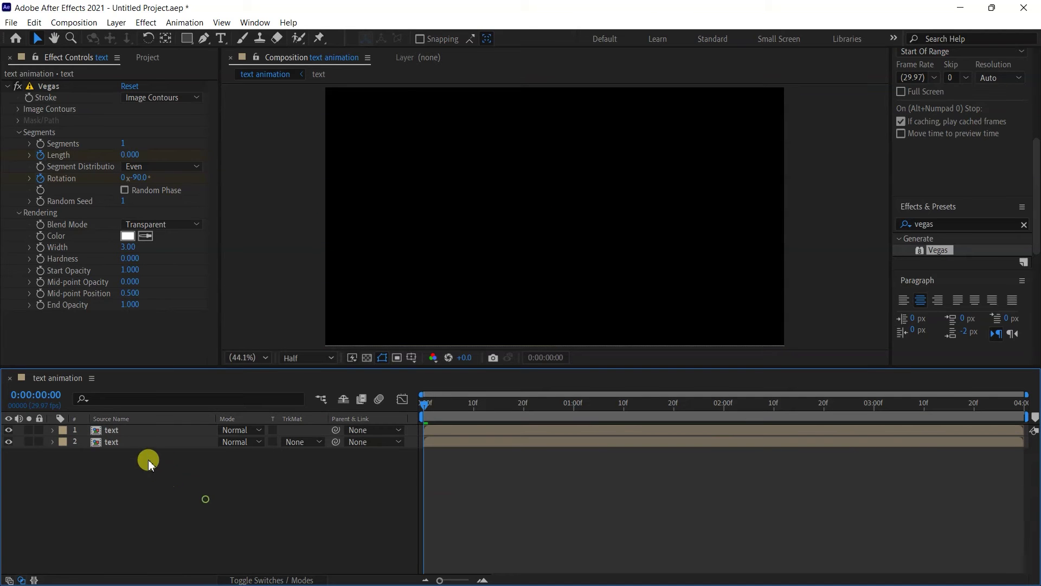
left_click(147, 430)
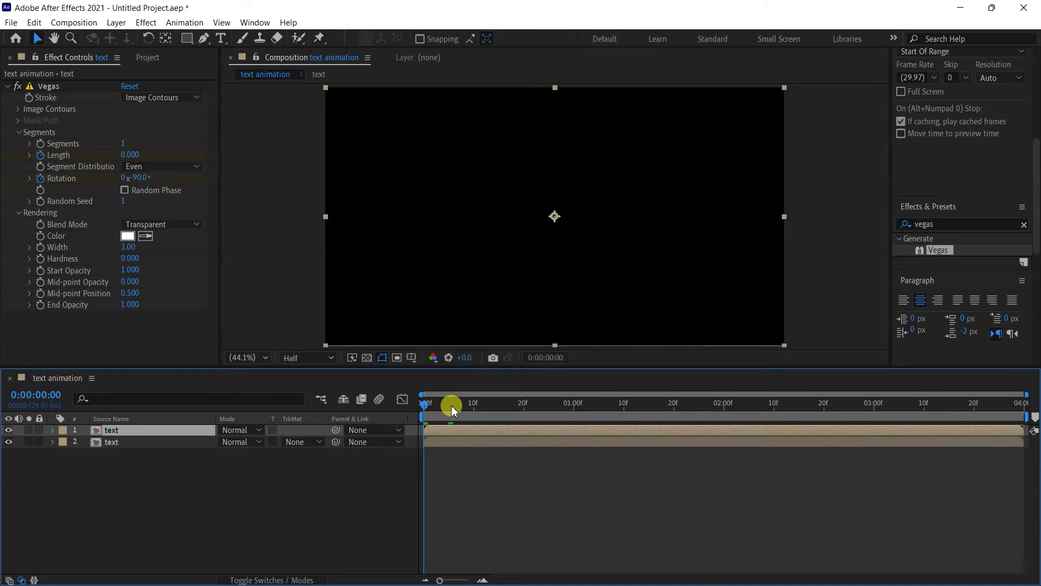
mouse_move(439, 431)
left_mouse_down()
mouse_move(462, 432)
mouse_move(448, 407)
mouse_move(476, 402)
mouse_move(454, 410)
left_mouse_up()
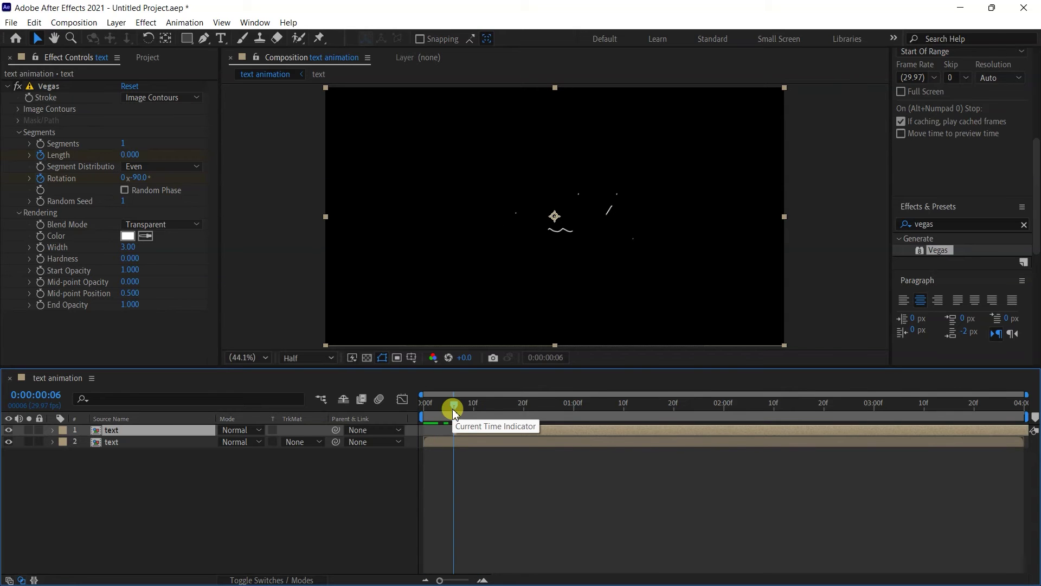
left_click(461, 477)
left_click_drag(440, 580, 462, 581)
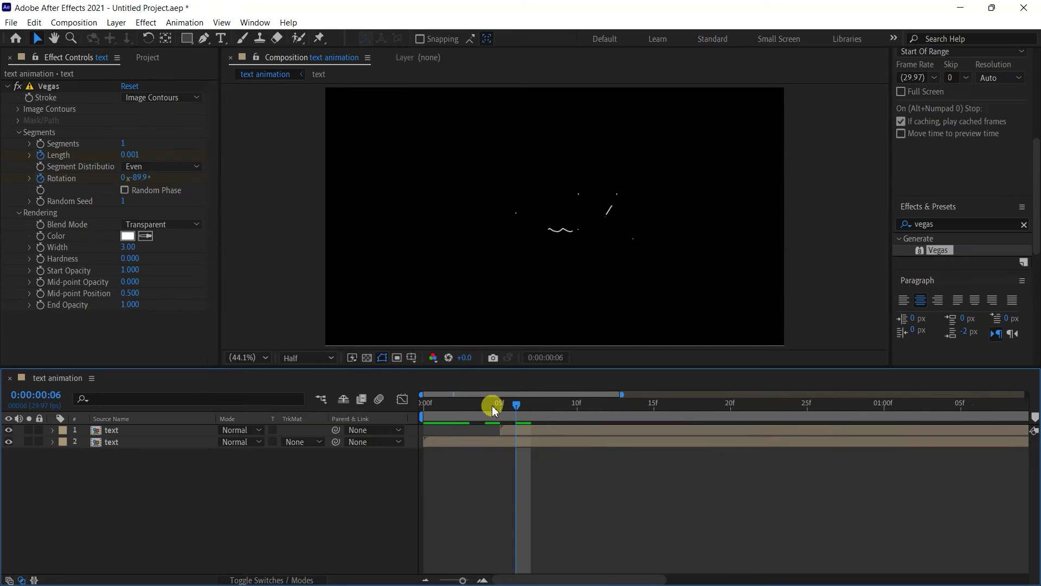
left_click_drag(516, 404, 391, 411)
key("minus")
left_click(151, 431)
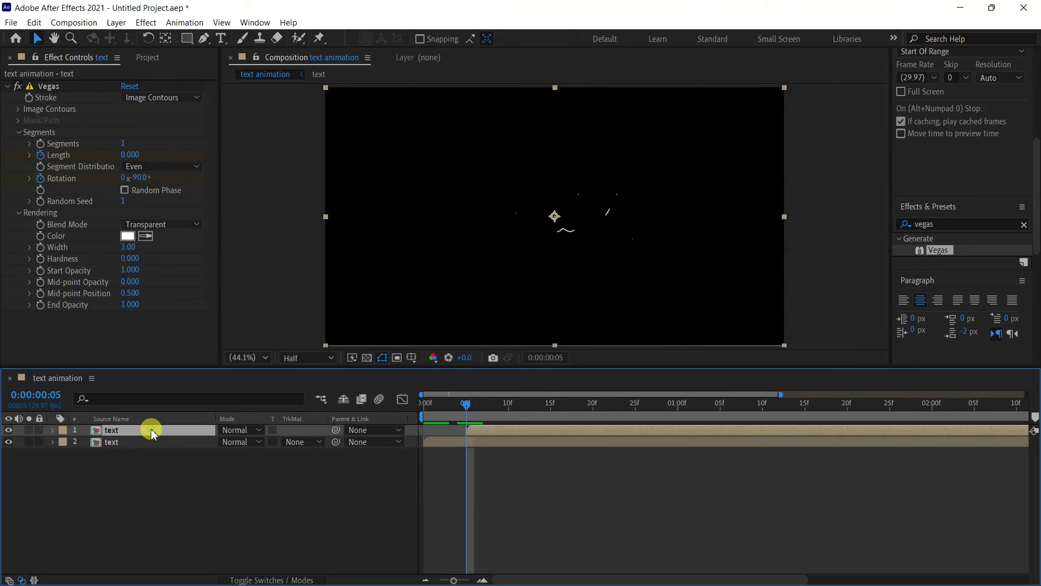
Step: Change the top copy's Vegas stroke colour to yellow F0FF44
left_click(126, 239)
left_click_drag(286, 332, 293, 313)
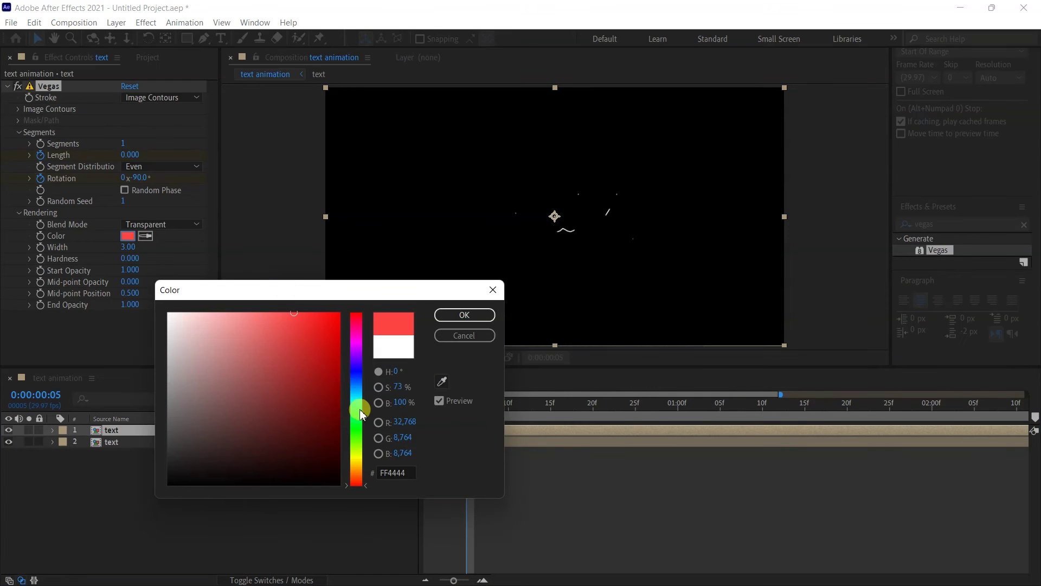
left_click_drag(361, 414, 363, 458)
left_click(464, 314)
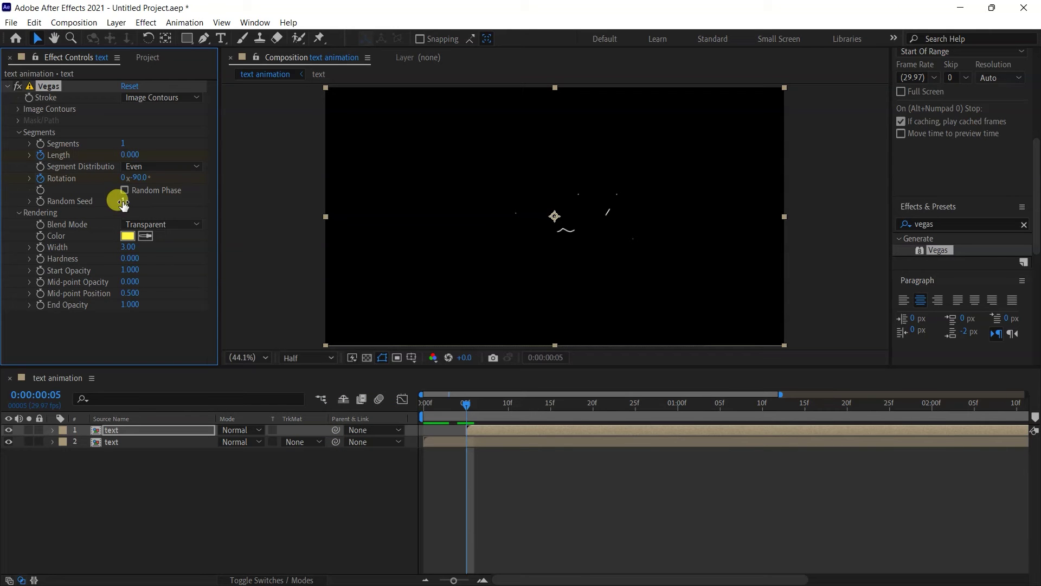
Step: Set the top copy's Vegas Random Seed to 2 and Width to 6
left_click(181, 293)
left_click(127, 248)
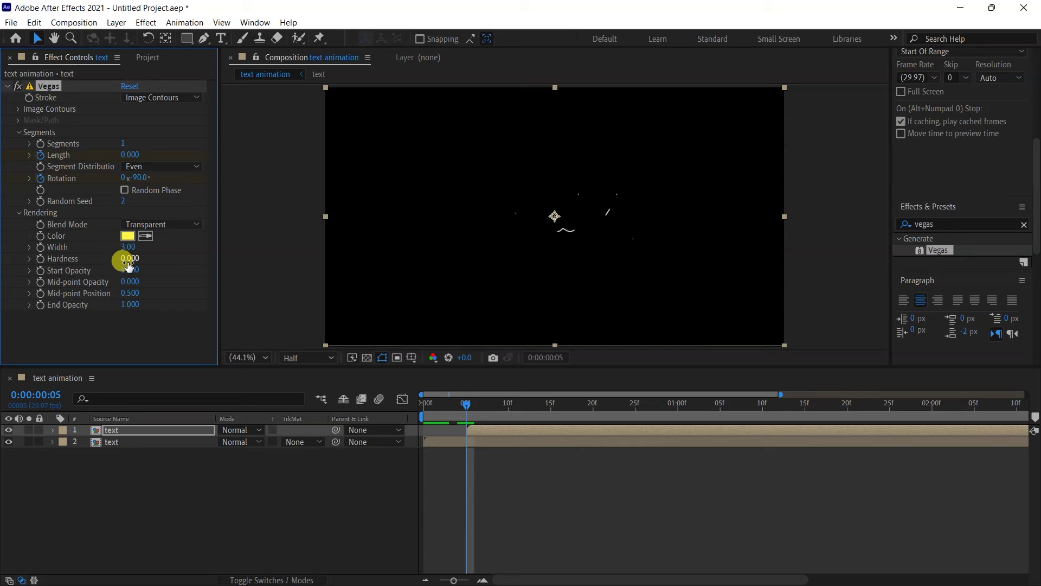
type("6")
left_click(283, 302)
left_click(141, 432)
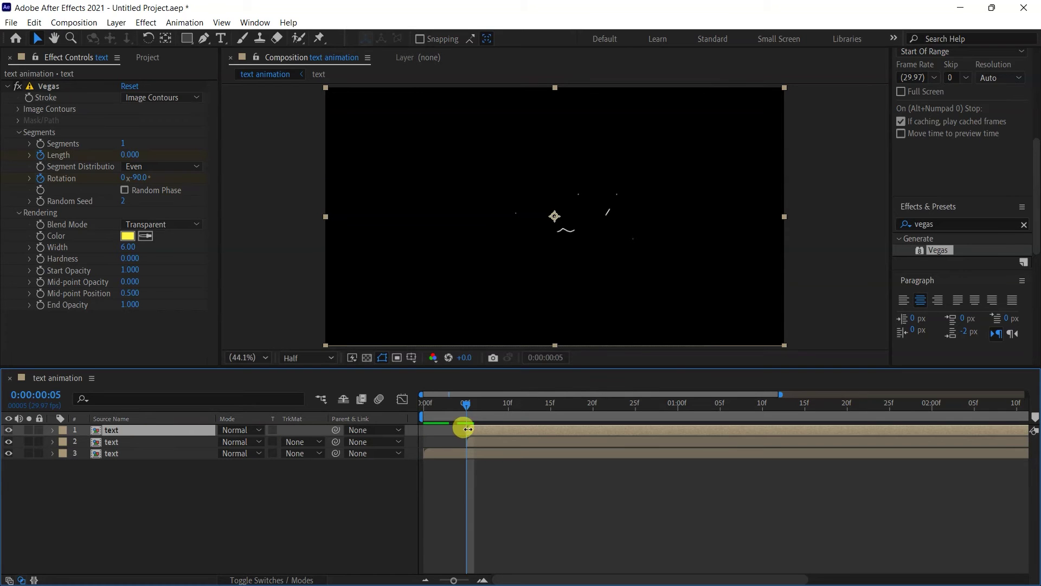
Step: Move the newest top layer to start at frame 10 and reveal its keyframes
left_click_drag(482, 432, 525, 432)
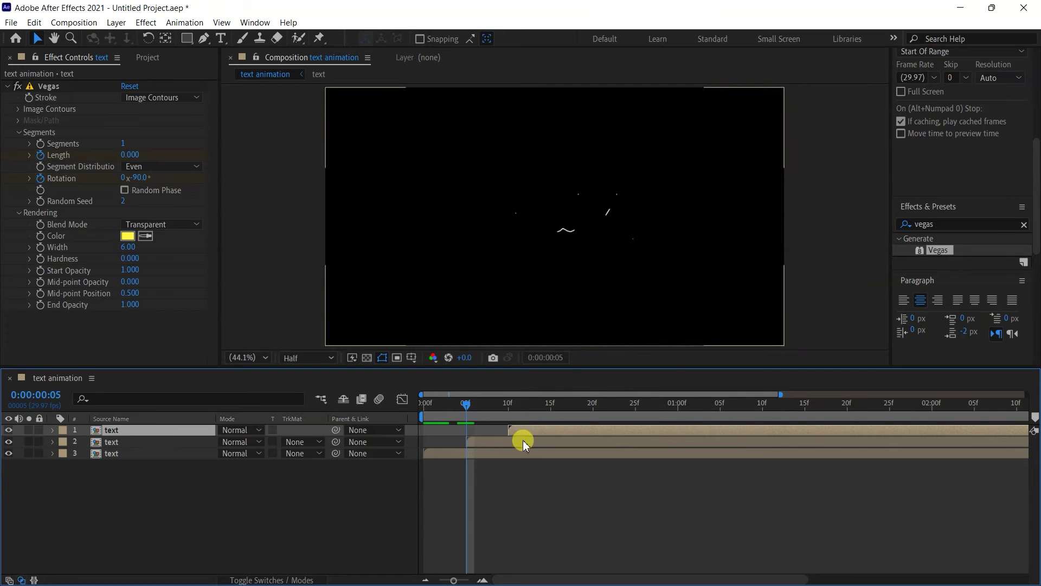
key("i")
key("minus")
key("minus")
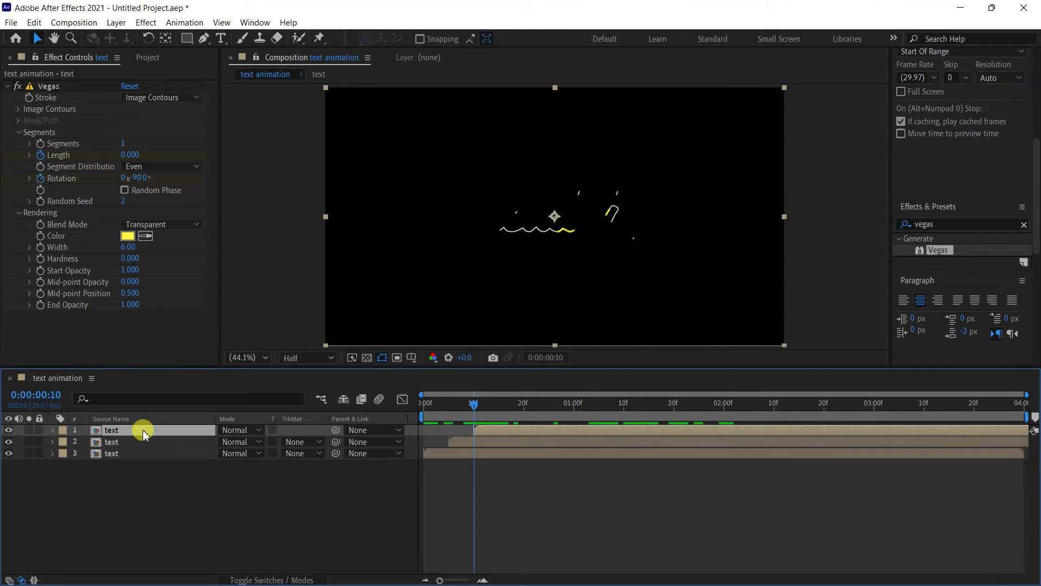
key("u")
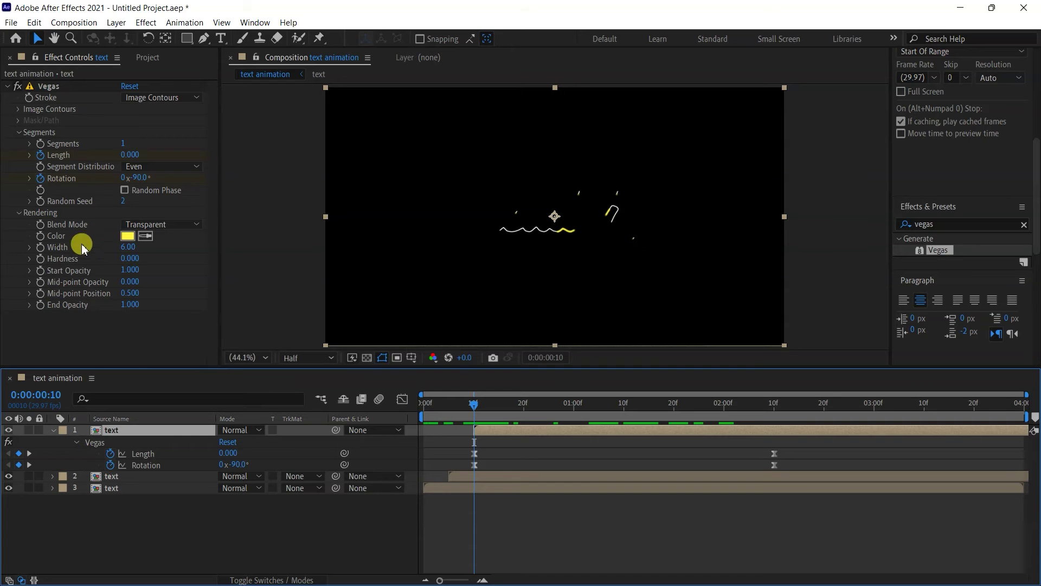
left_click(41, 250)
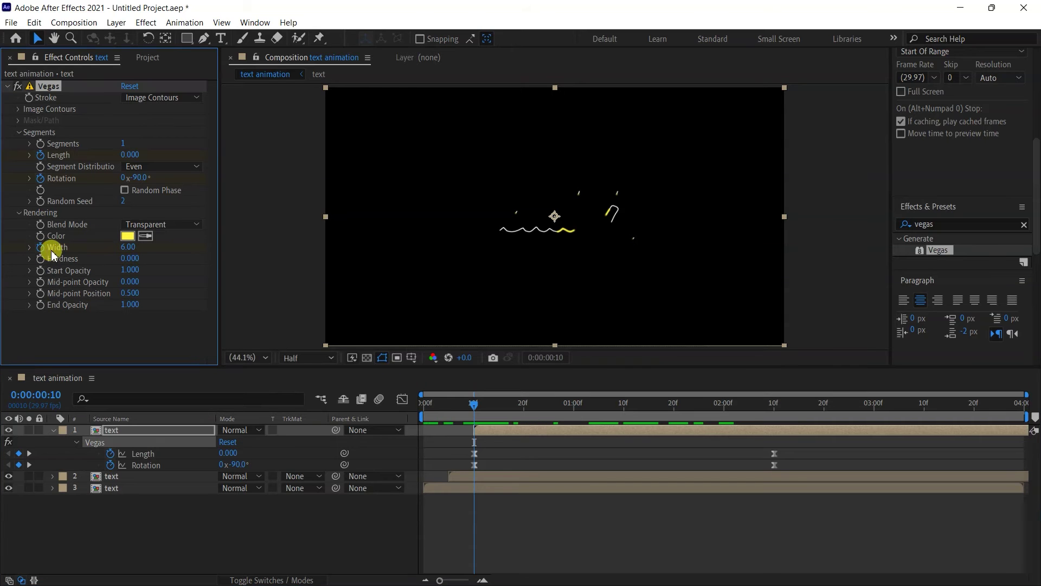
Step: At 2:00, set the top layer's yellow Vegas stroke Width to 12, preview it, and show layer names
left_click_drag(487, 407, 727, 408)
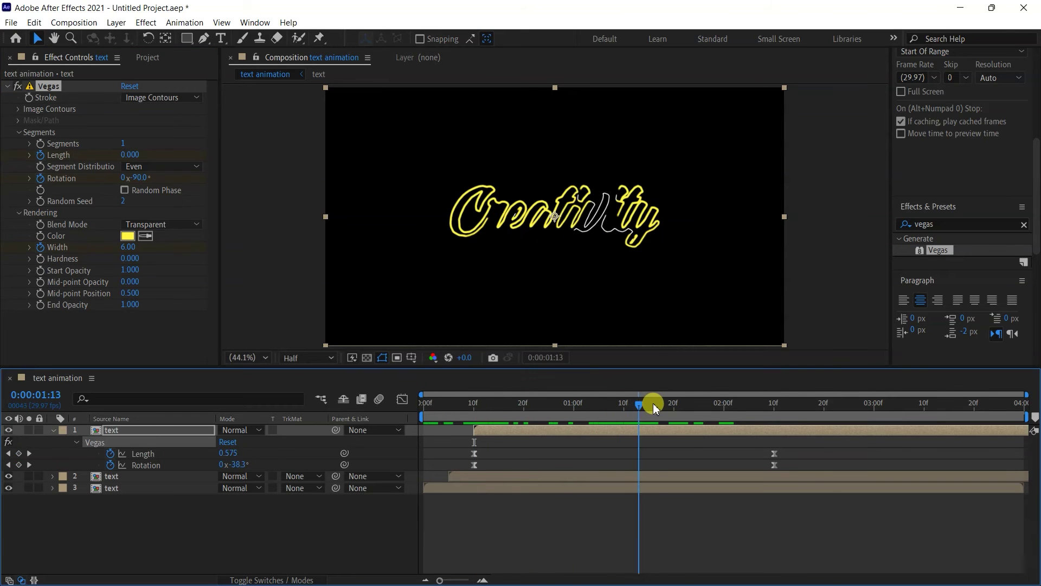
left_click_drag(728, 409, 724, 464)
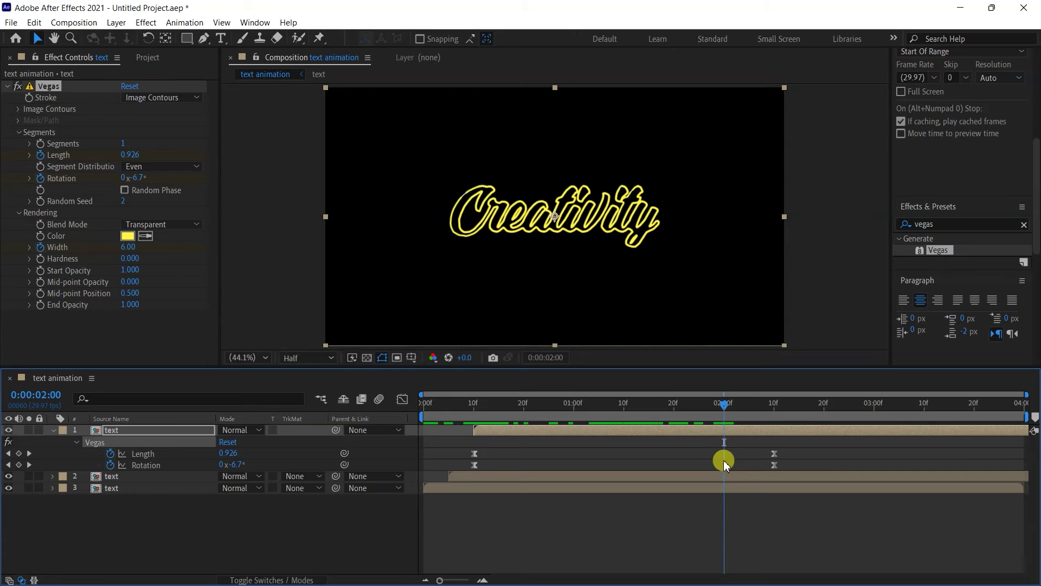
left_click(127, 248)
key("Return")
key("space")
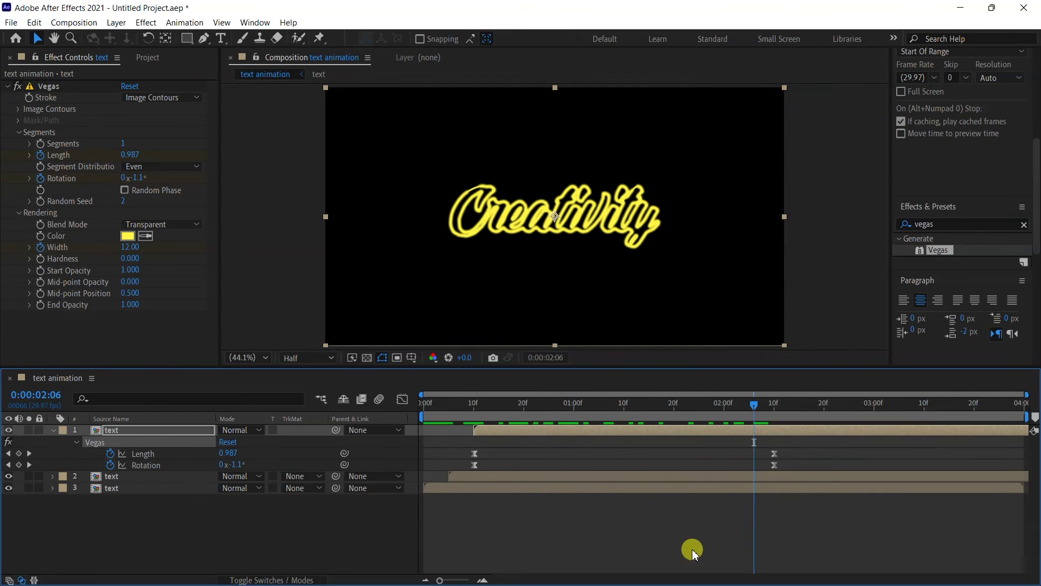
left_click(693, 550)
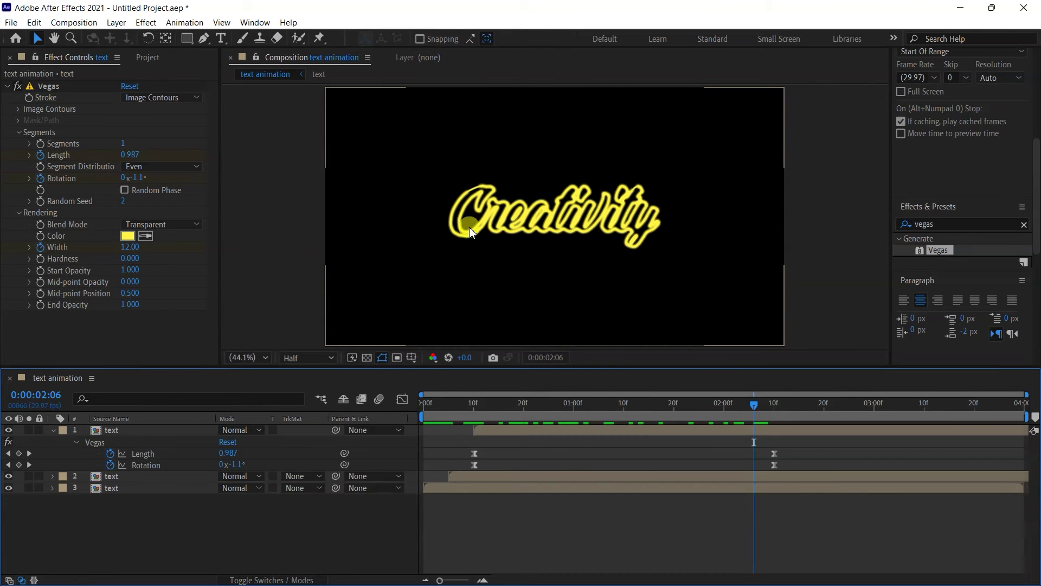
left_click(211, 418)
Step: Apply Minimax to the top text layer: Operation Minimum, Channel Alpha and Color, Radius 4
left_click(157, 430)
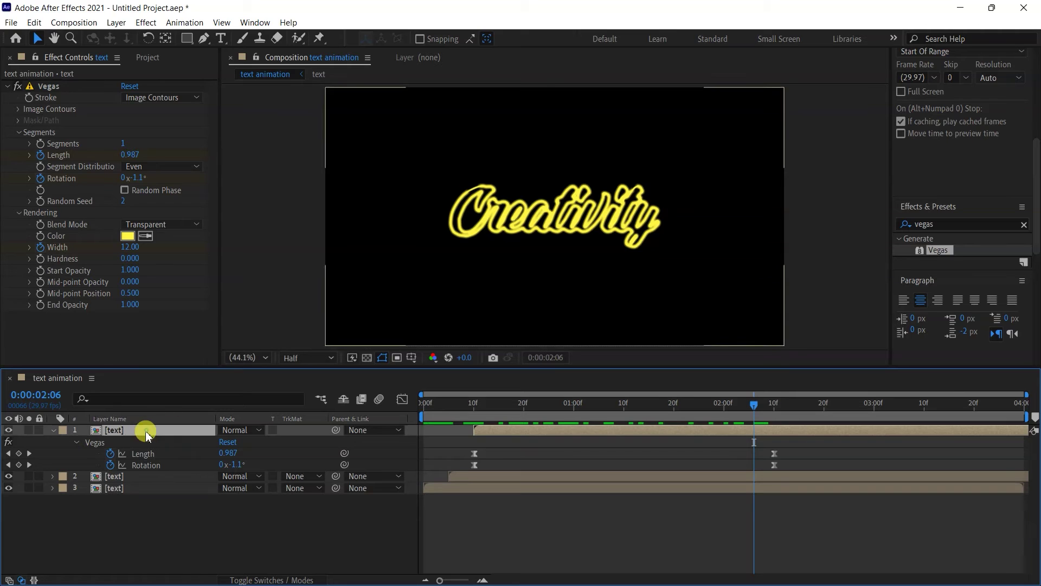
left_click(941, 224)
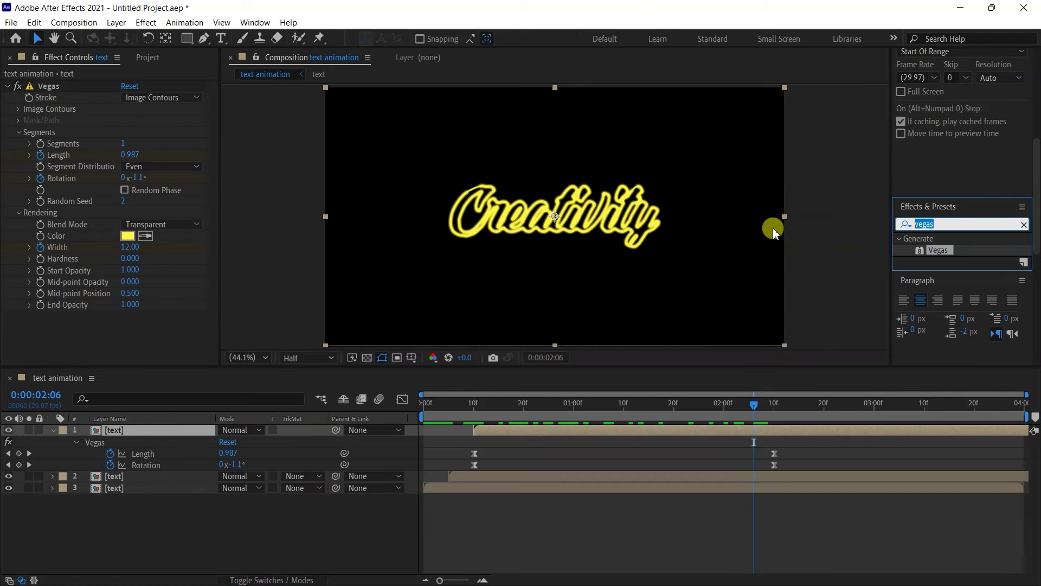
type("mi")
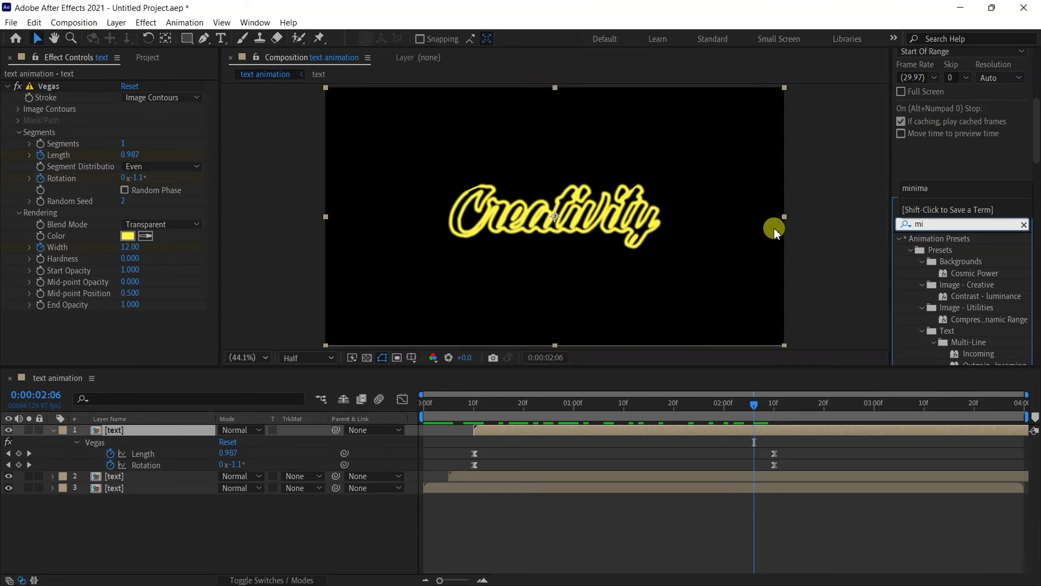
type("nim")
left_click_drag(960, 253, 73, 86)
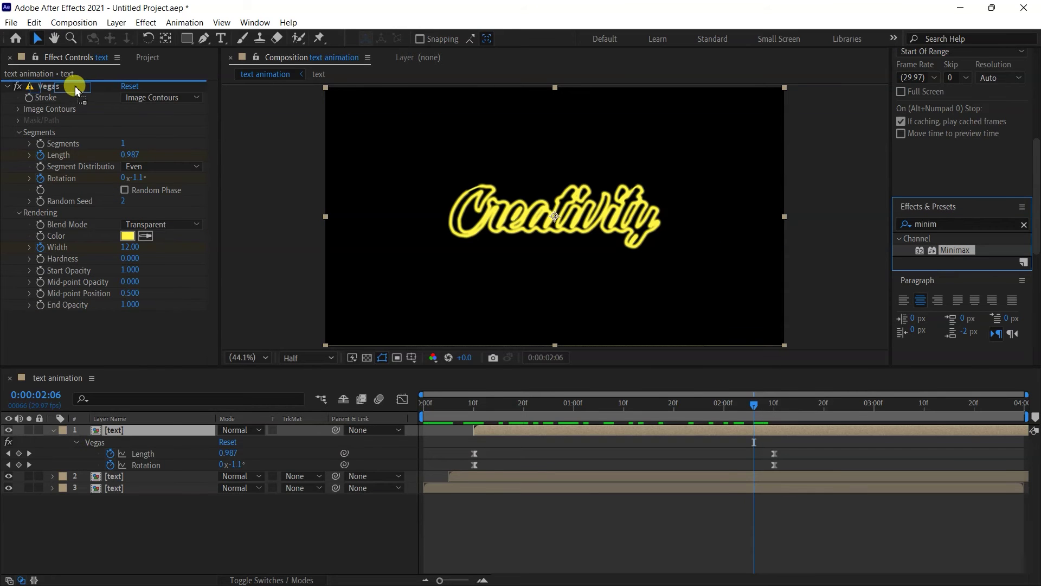
left_click(140, 98)
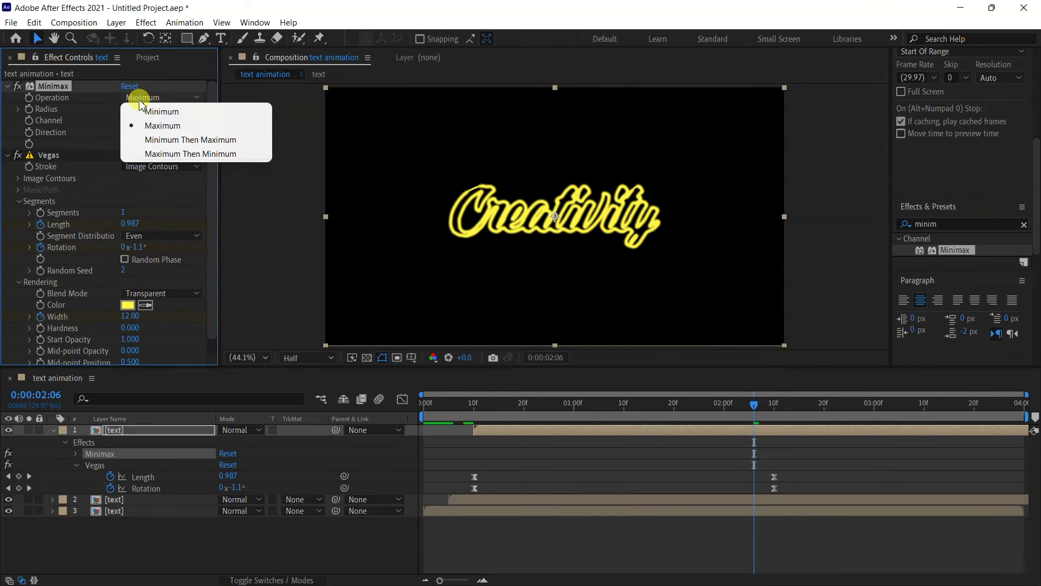
left_click(182, 112)
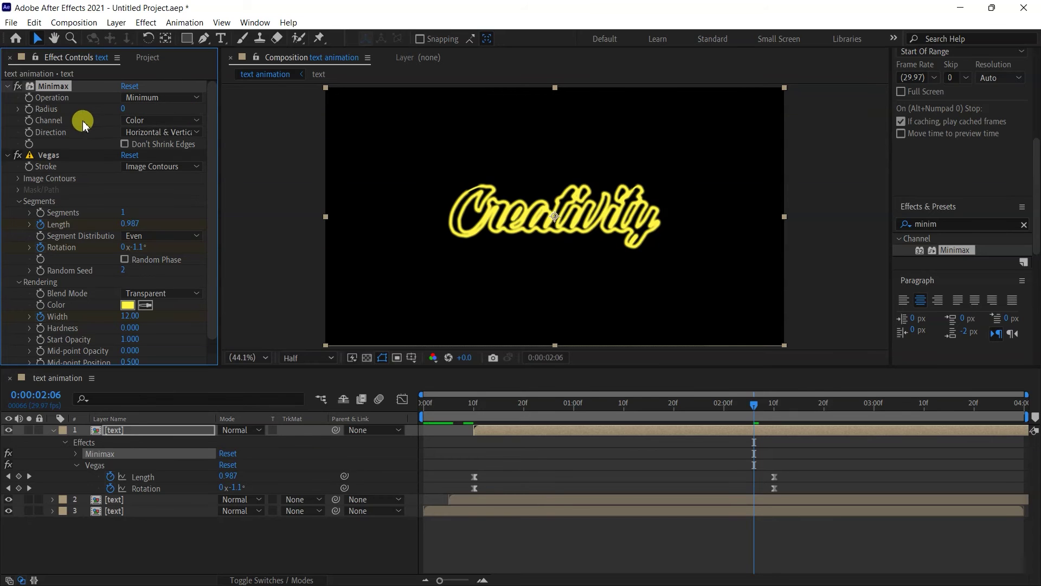
left_click(162, 121)
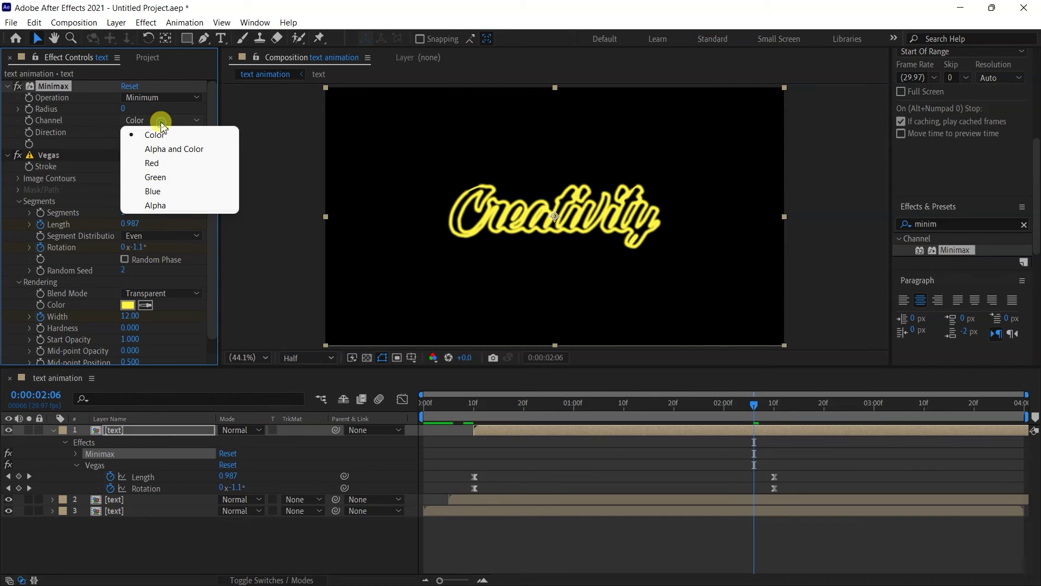
left_click(174, 149)
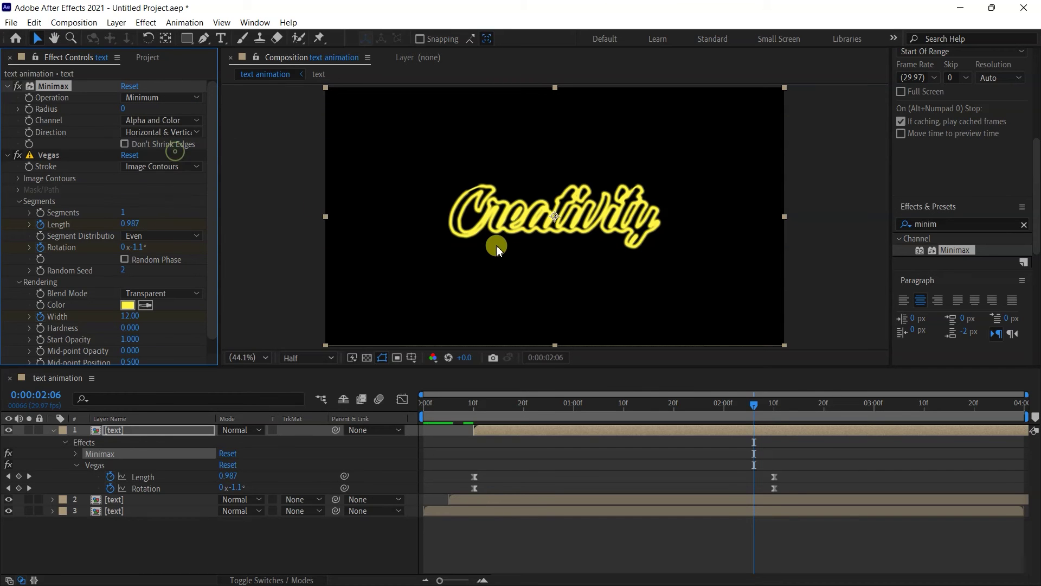
left_click(123, 110)
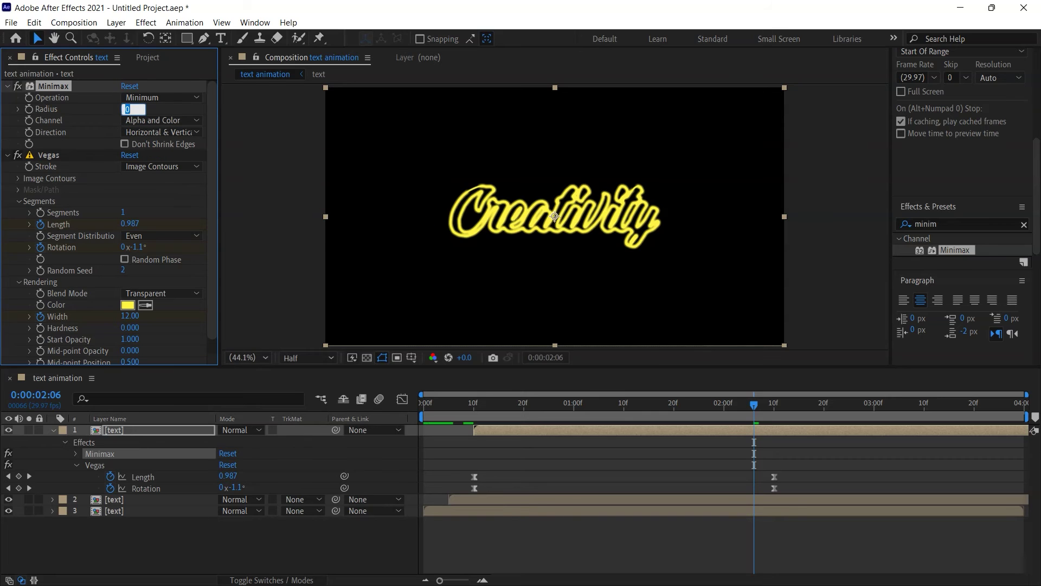
type("4")
key("Return")
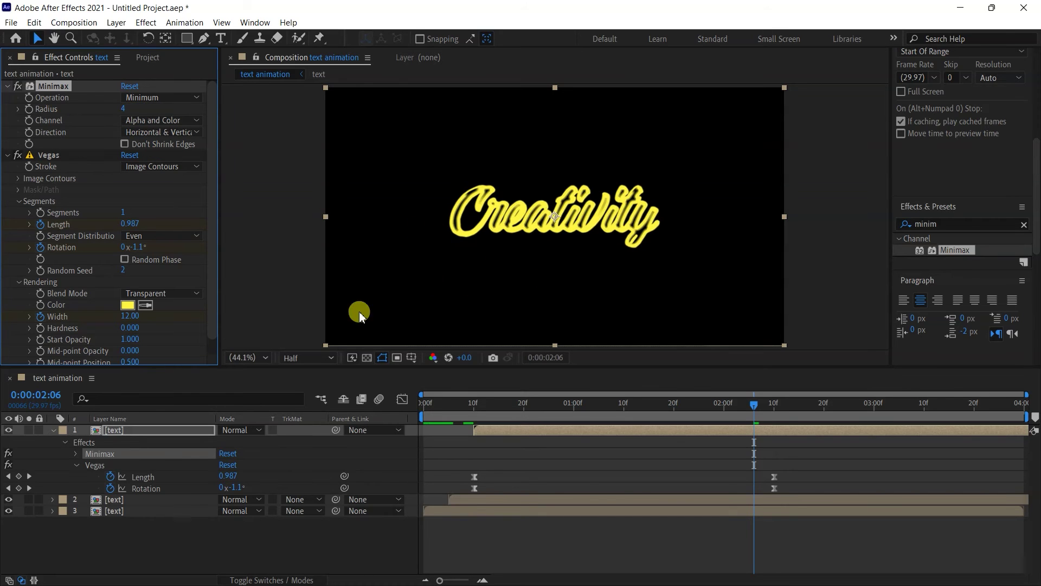
Step: Compare the strokes with and without Minimax at Full resolution, then return to Half resolution and Fit
left_click(309, 358)
left_click(296, 400)
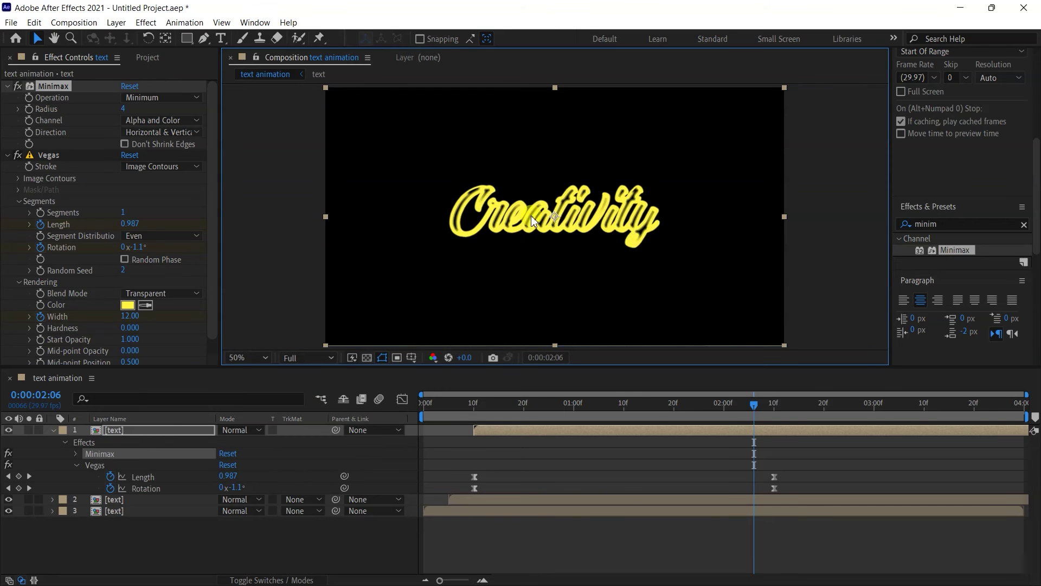
scroll(532, 220, "up", 4)
left_click(17, 87)
left_click(17, 87)
left_click(17, 87)
left_click(16, 87)
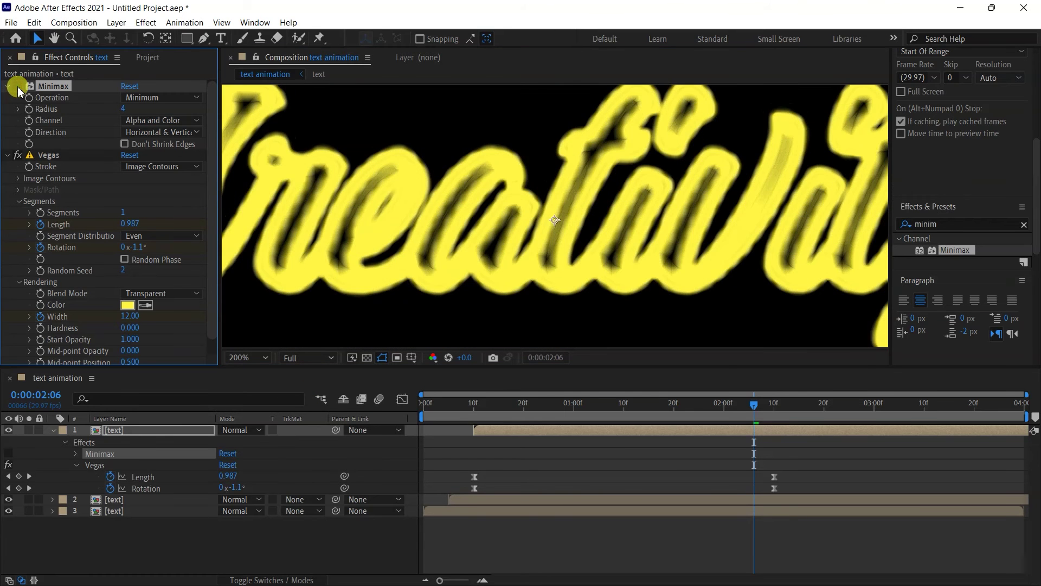
left_click(297, 360)
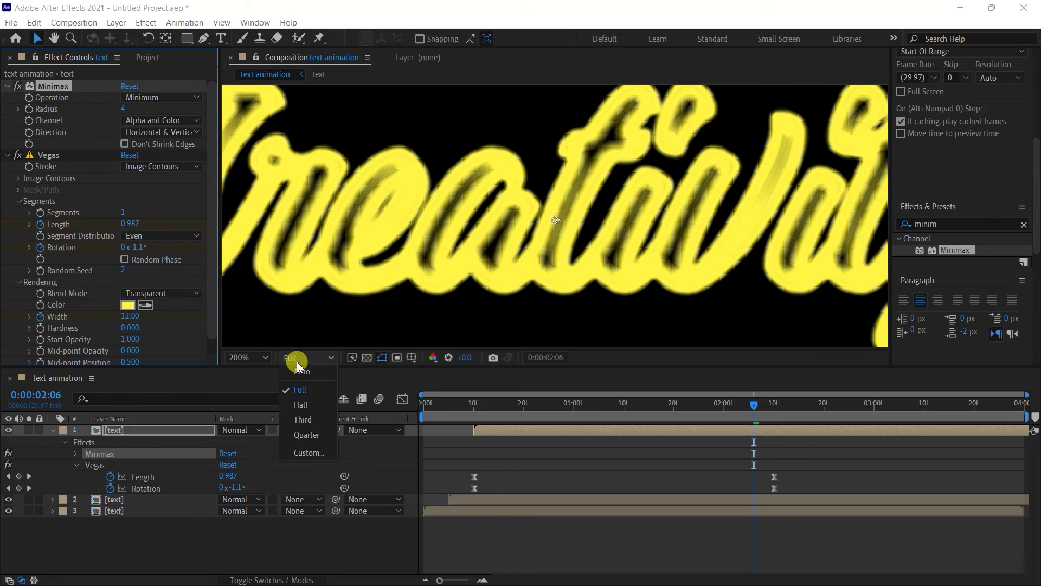
left_click(301, 405)
left_click(252, 358)
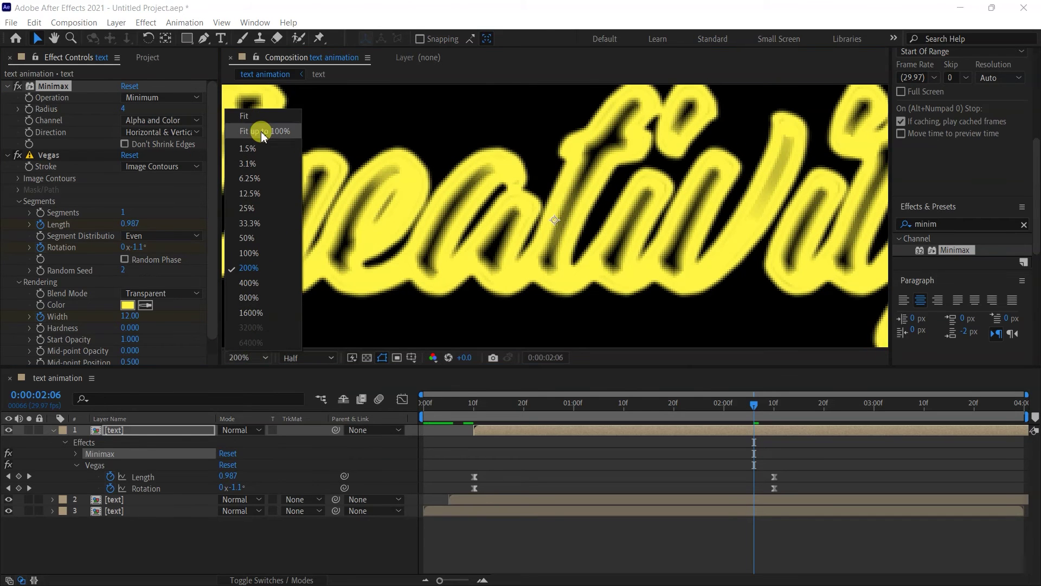
left_click(263, 130)
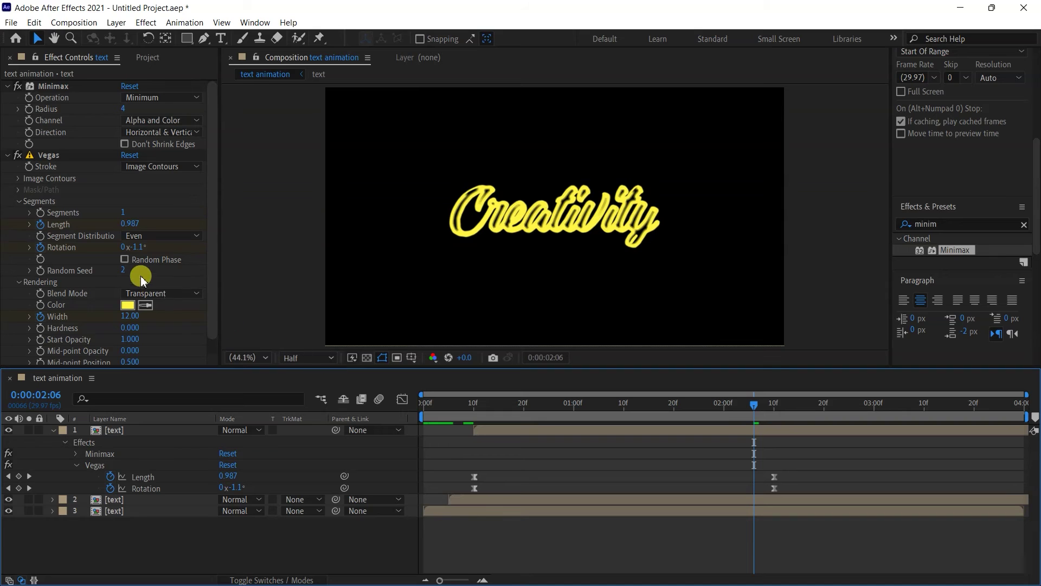
scroll(142, 278, "down", 1)
Step: Apply Simple Choker from a 'simpl' search to the top text layer with Choke Matte 4
left_click(161, 430)
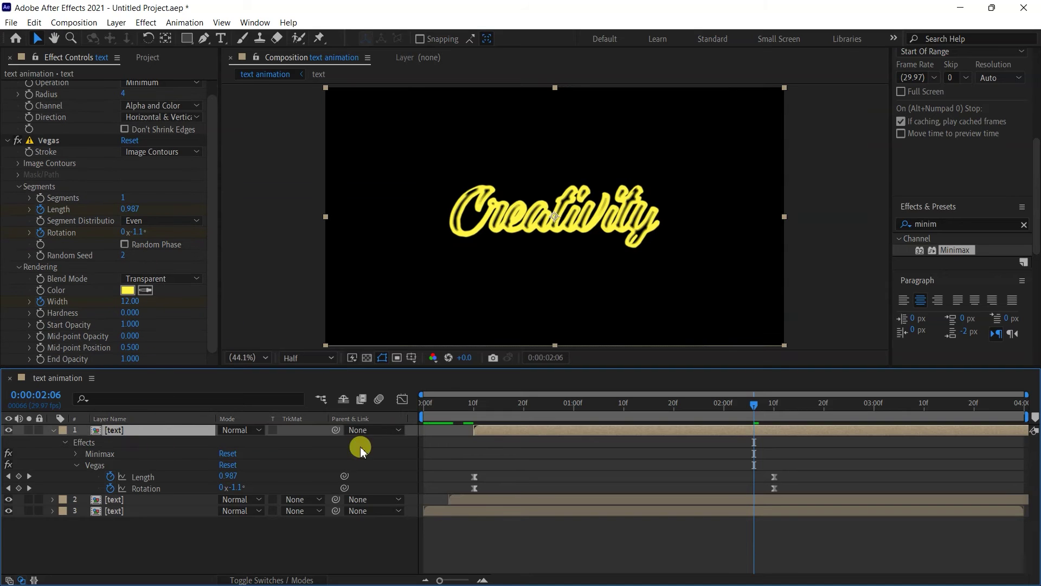
left_click(946, 221)
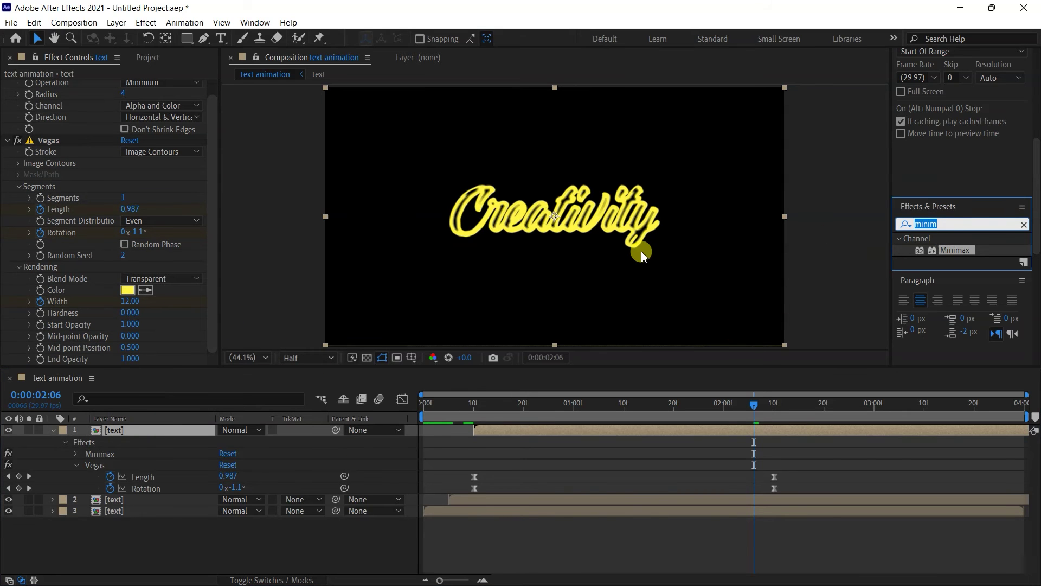
type("simpl")
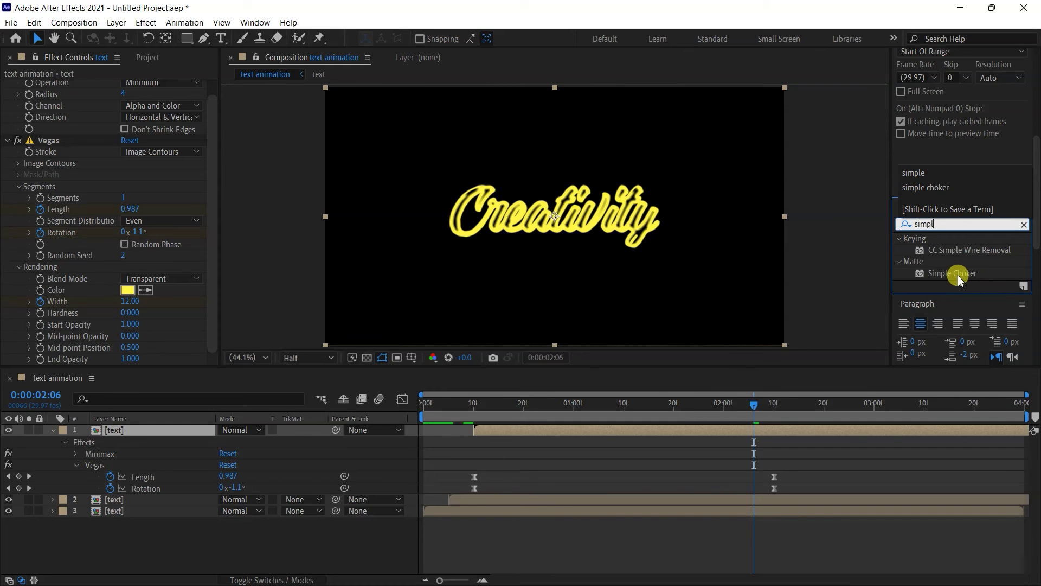
double_click(965, 274)
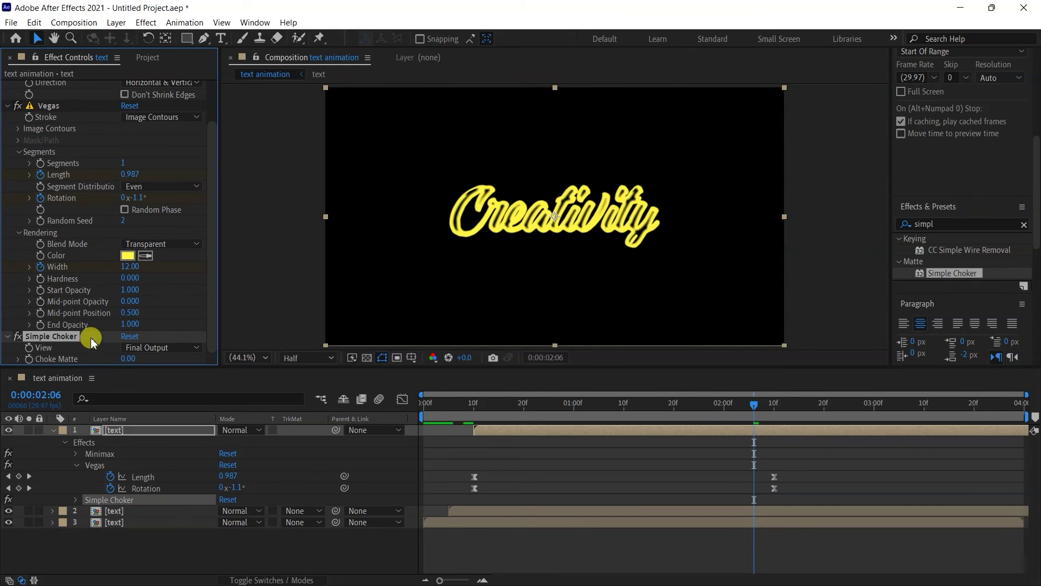
left_click(127, 359)
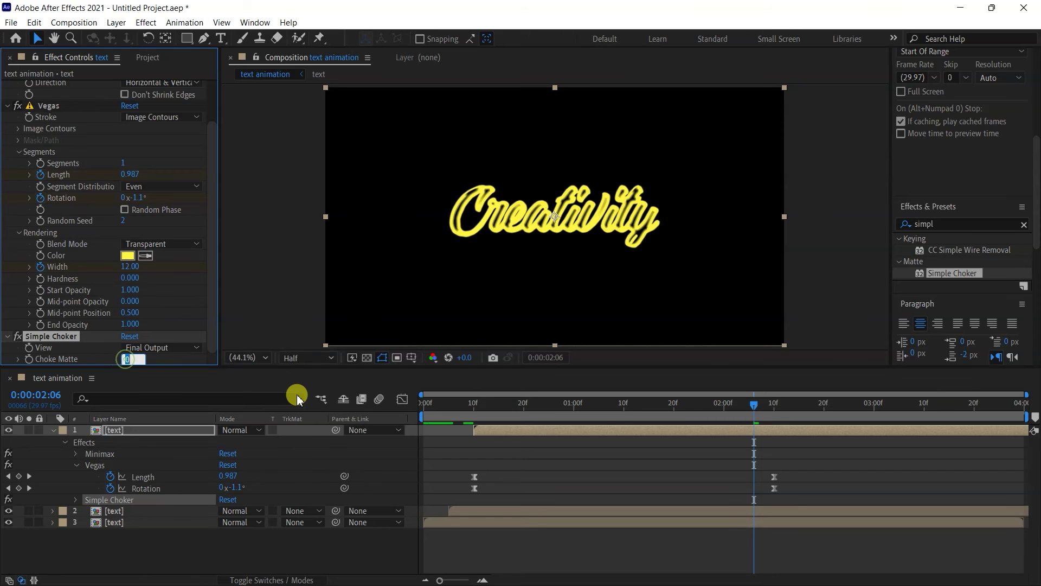
left_click(143, 431)
Step: Move the second Rotation keyframe later and apply Easy Ease to the Width keyframes
key("e")
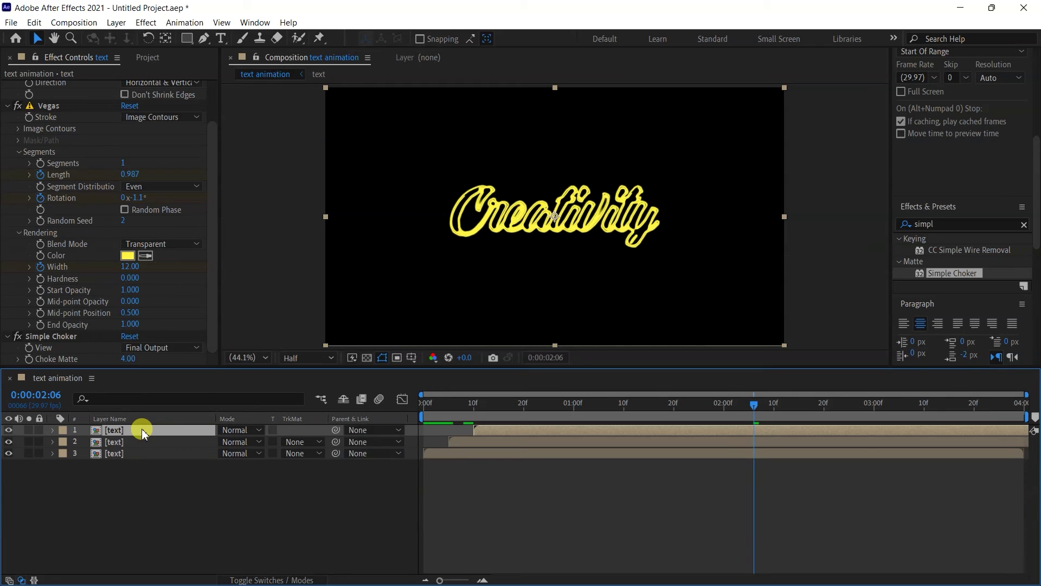
key("u")
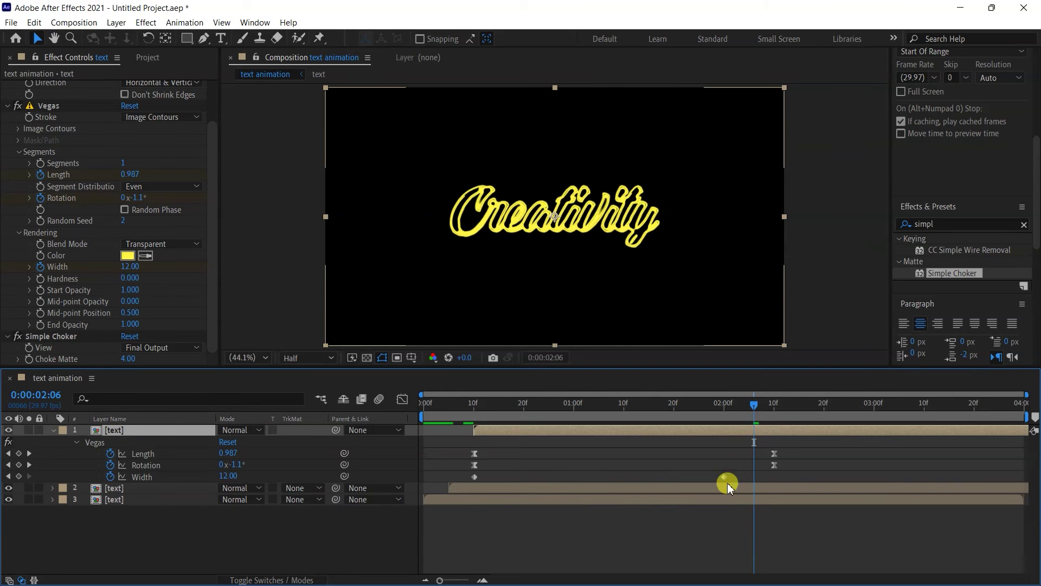
mouse_move(558, 484)
left_mouse_down()
mouse_move(751, 477)
mouse_move(455, 486)
left_mouse_up()
right_click(475, 476)
mouse_move(542, 472)
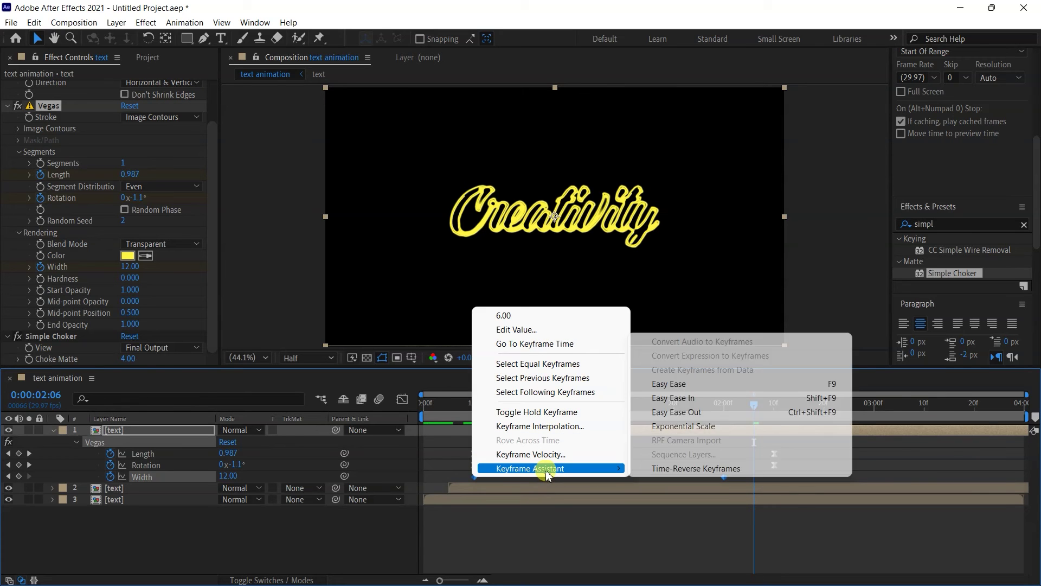
left_click(727, 384)
left_click(565, 539)
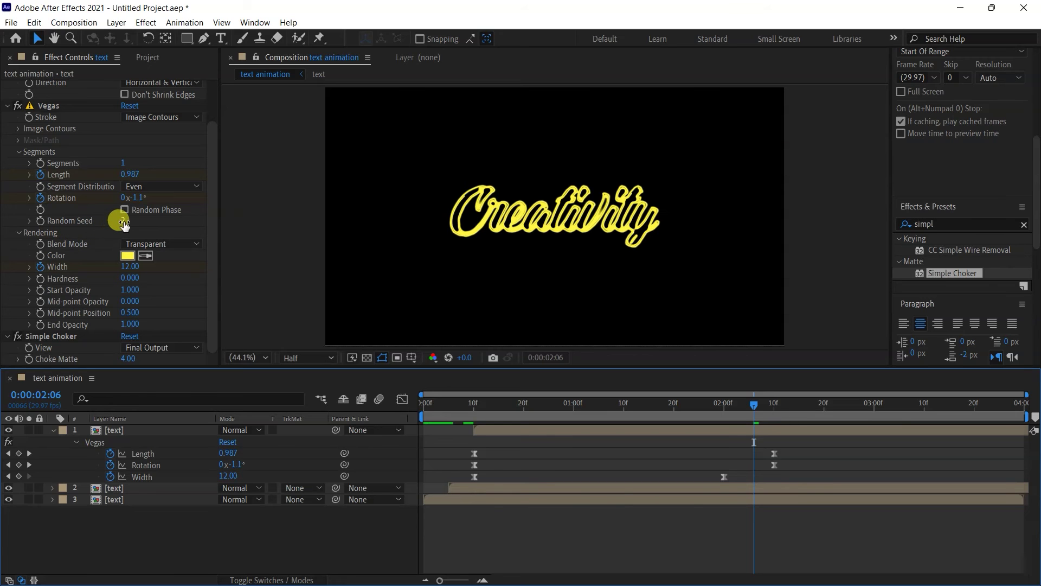
Step: Set the Vegas Random Seed to 4 and change the stroke colour to green
left_click_drag(124, 224, 130, 222)
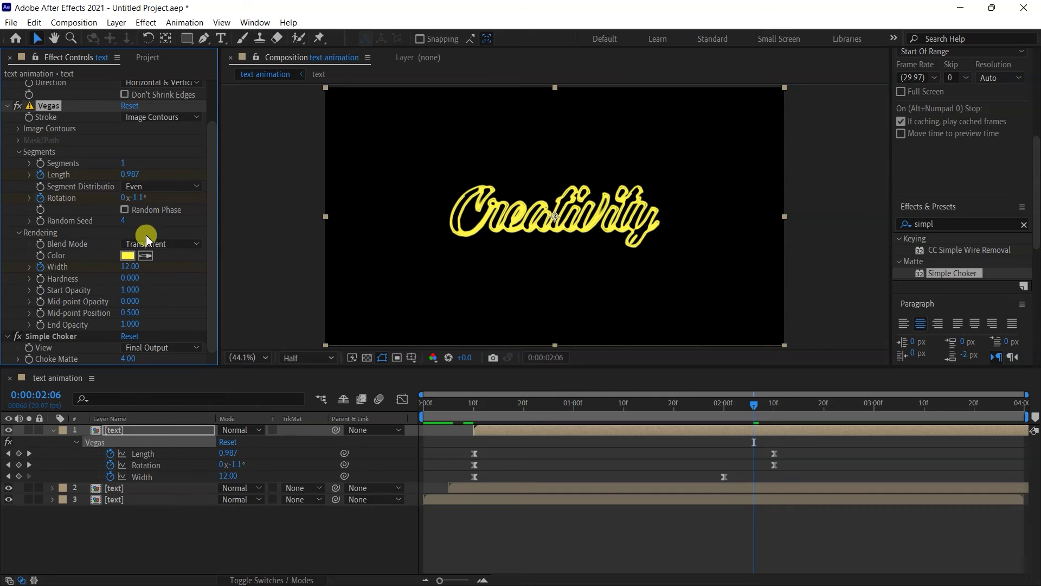
left_click(129, 258)
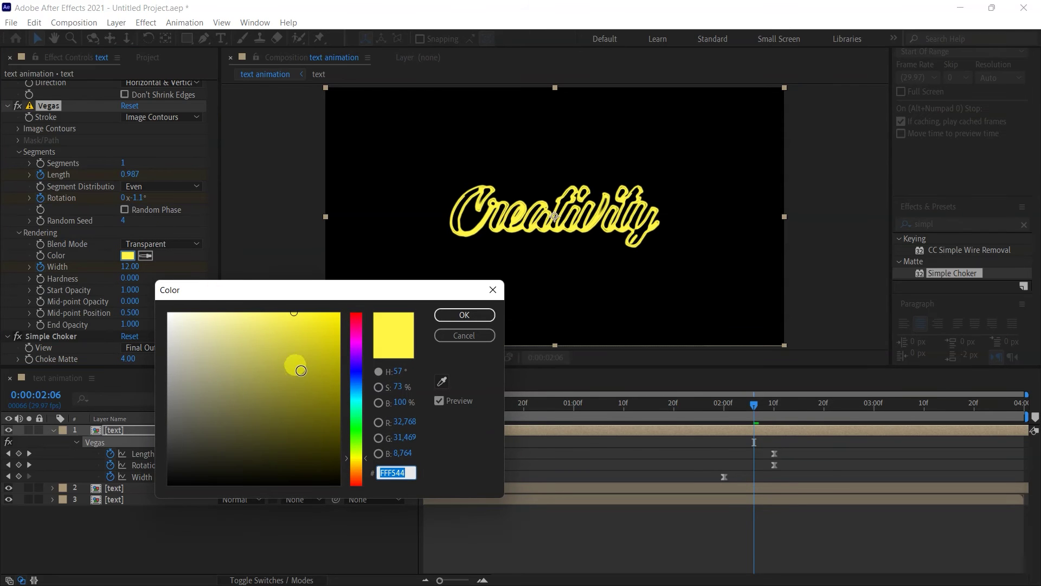
left_click_drag(357, 388, 356, 435)
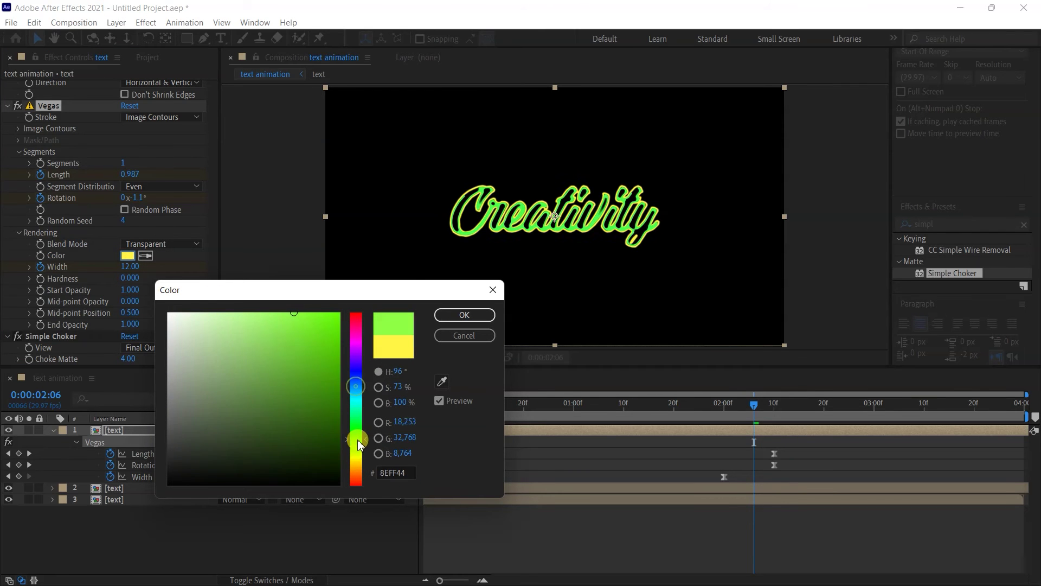
left_click(464, 314)
left_click(166, 434)
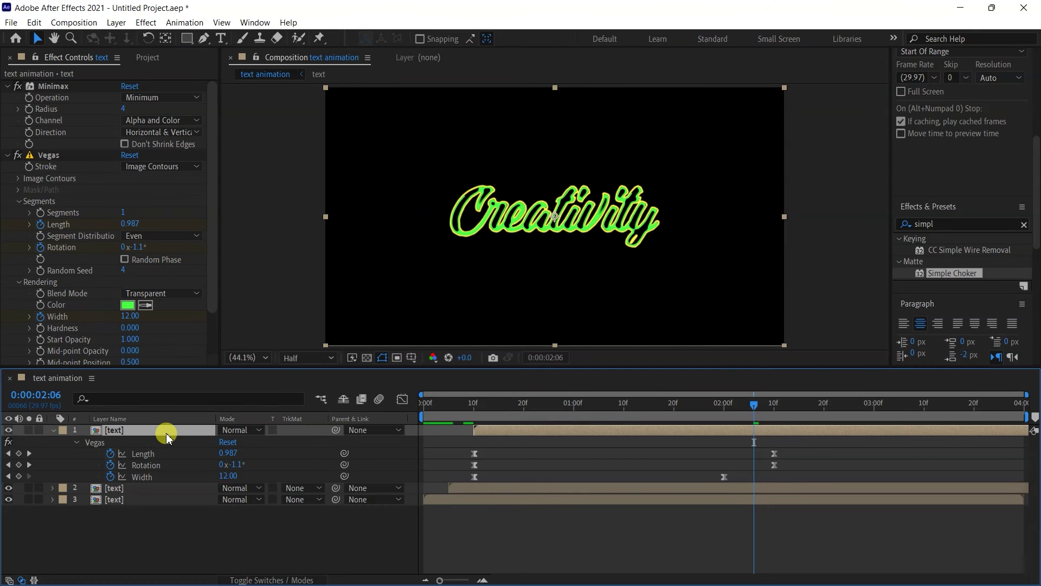
Step: Duplicate the green stroke layer and delay the copy to start around 14 frames
key("u")
left_click(161, 503)
left_click(156, 433)
key("ctrl+d")
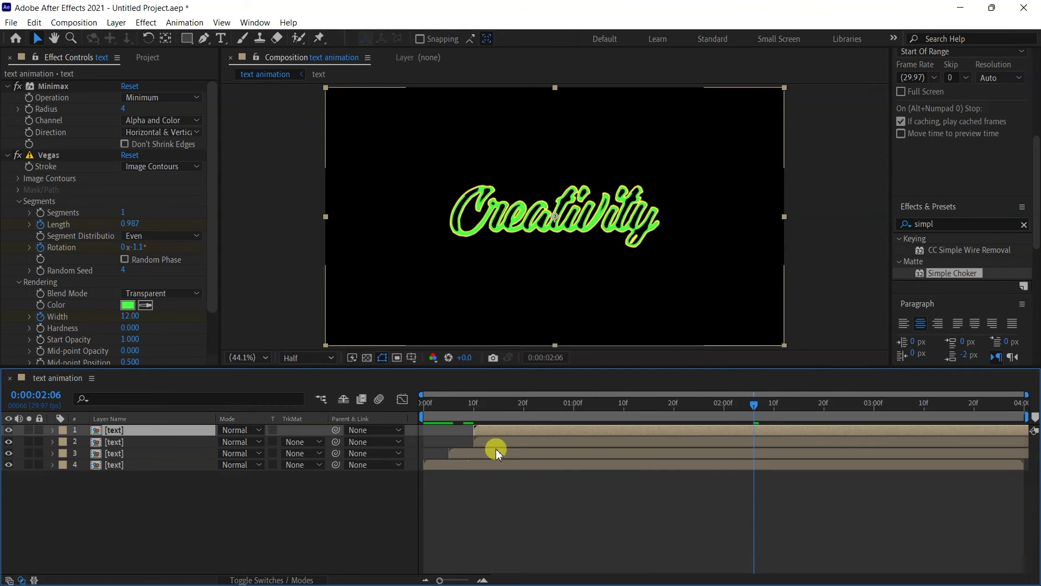
scroll(488, 440, "up", 5, "alt")
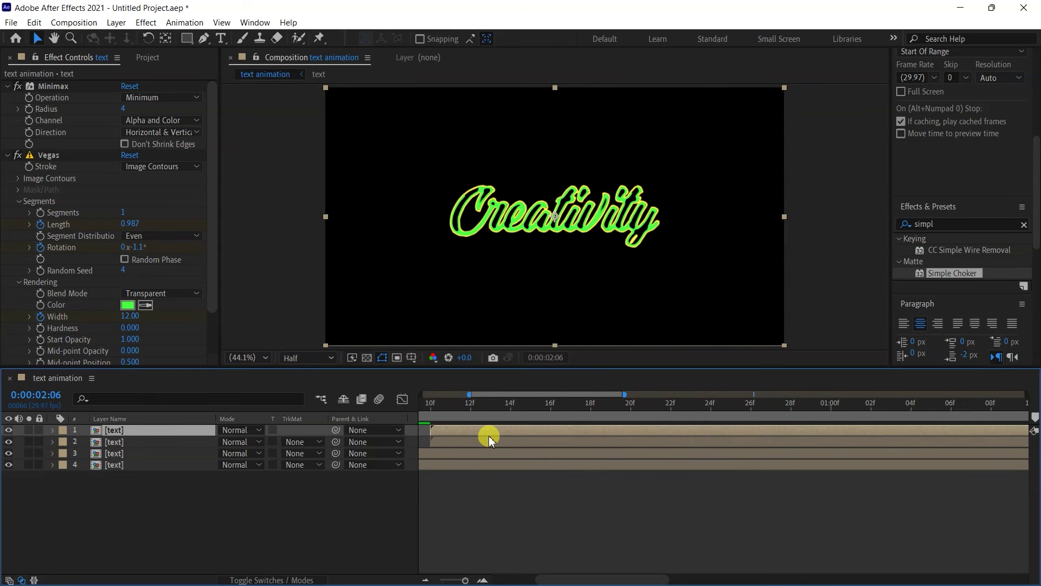
key("Home")
left_click(583, 405)
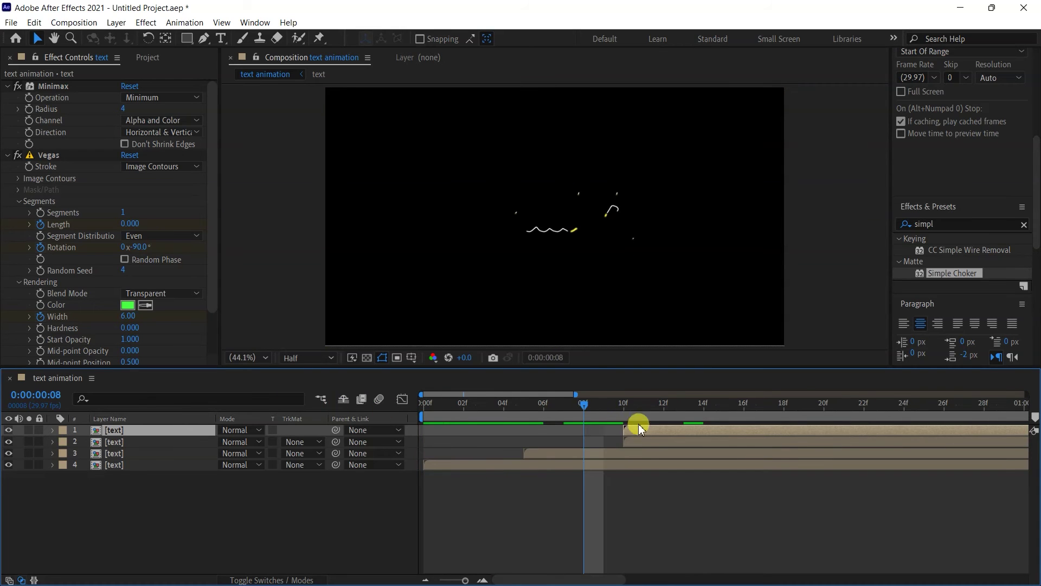
left_click_drag(642, 436, 727, 430)
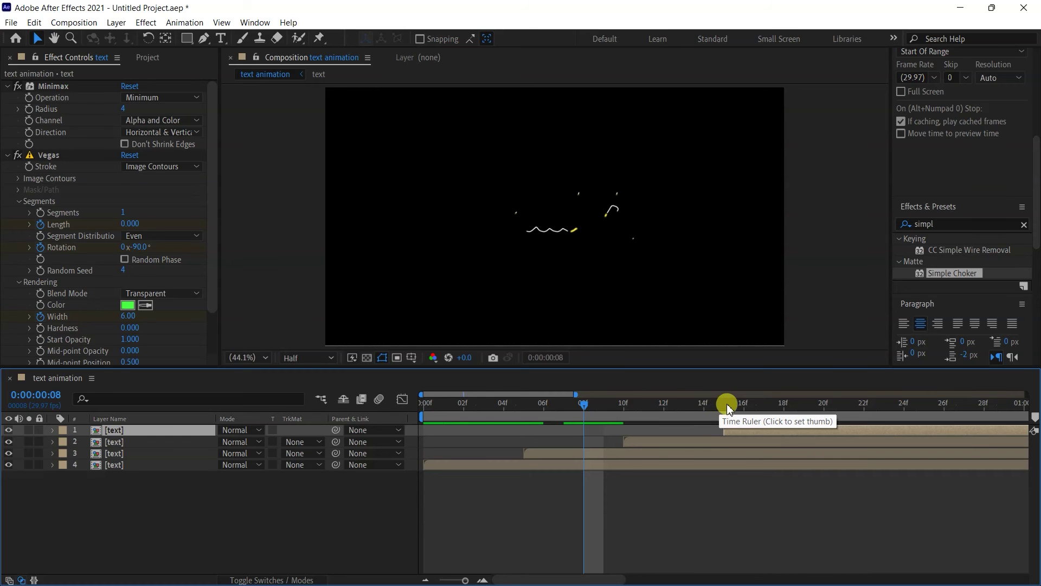
key("semicolon")
left_click(583, 405)
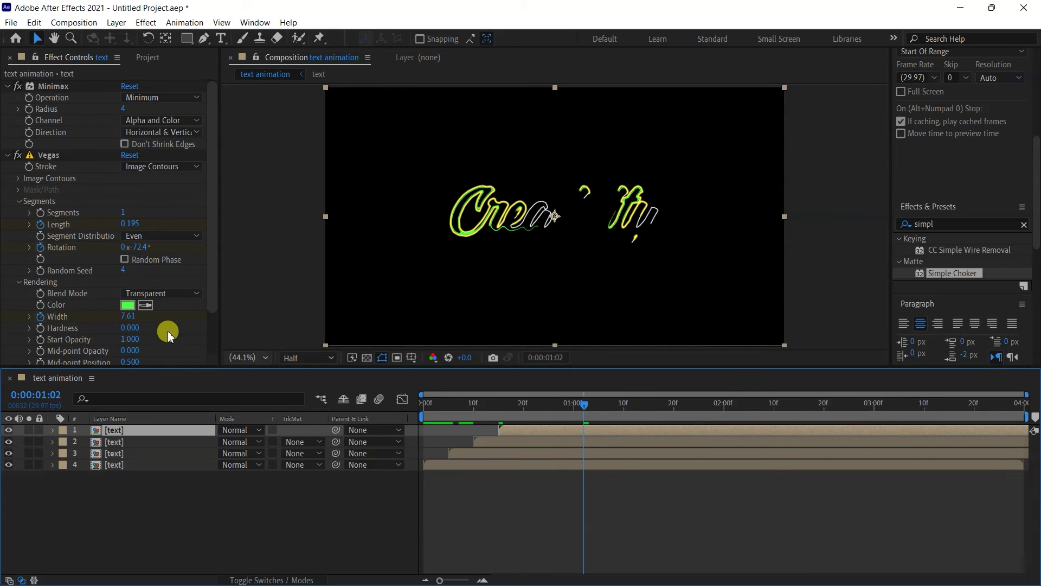
Step: Make the copy's Vegas stroke light blue with Random Seed 5, then duplicate it again
left_click(128, 306)
left_click(356, 392)
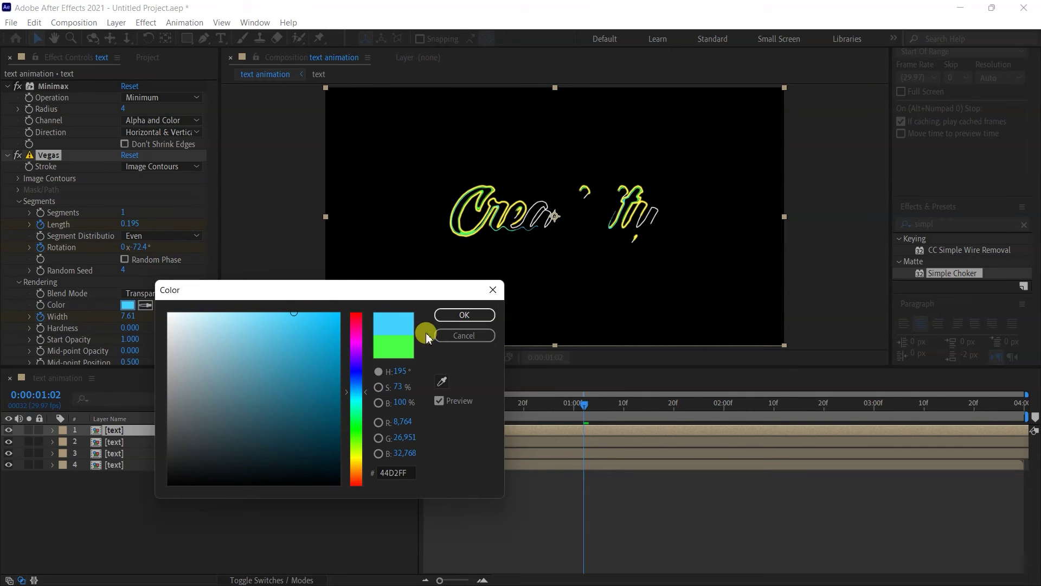
left_click(465, 315)
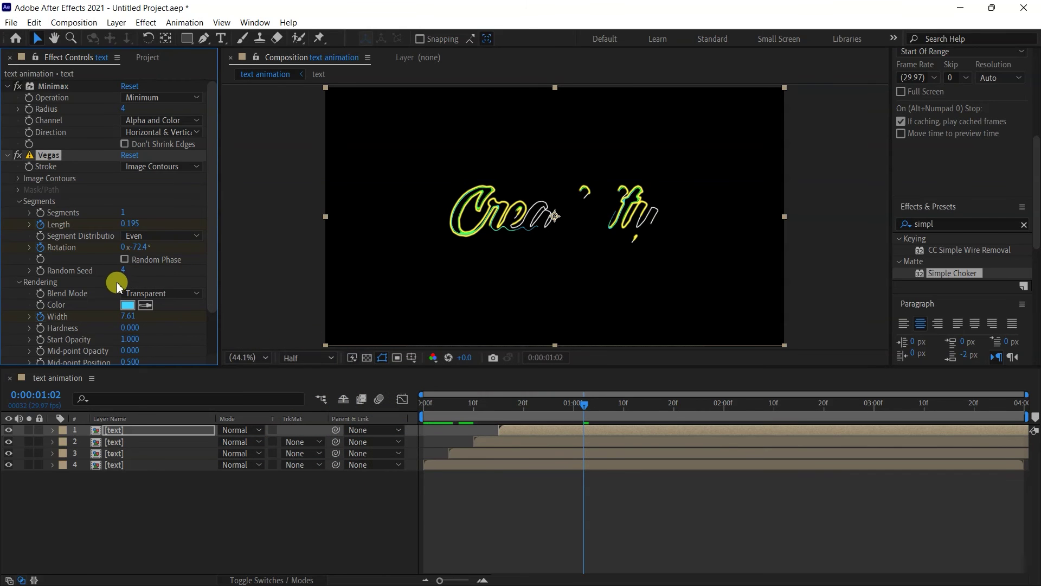
left_click(122, 271)
type("5")
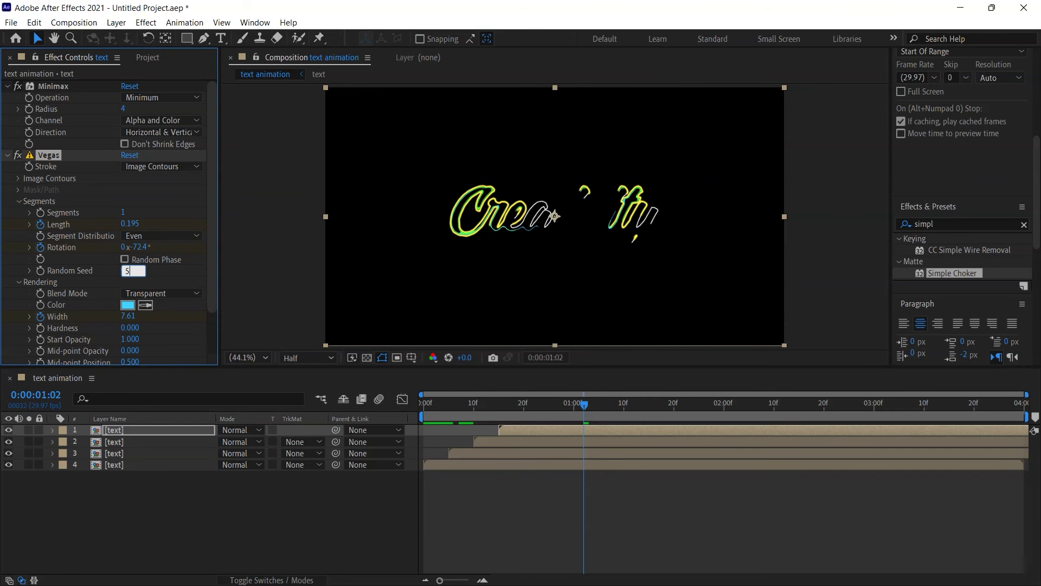
left_click(149, 431)
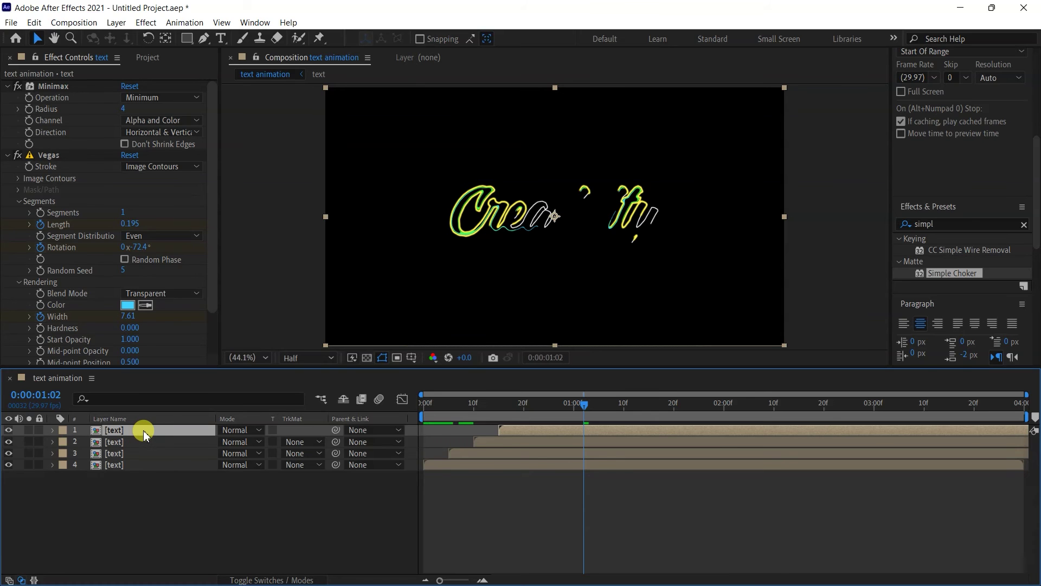
key("ctrl+d")
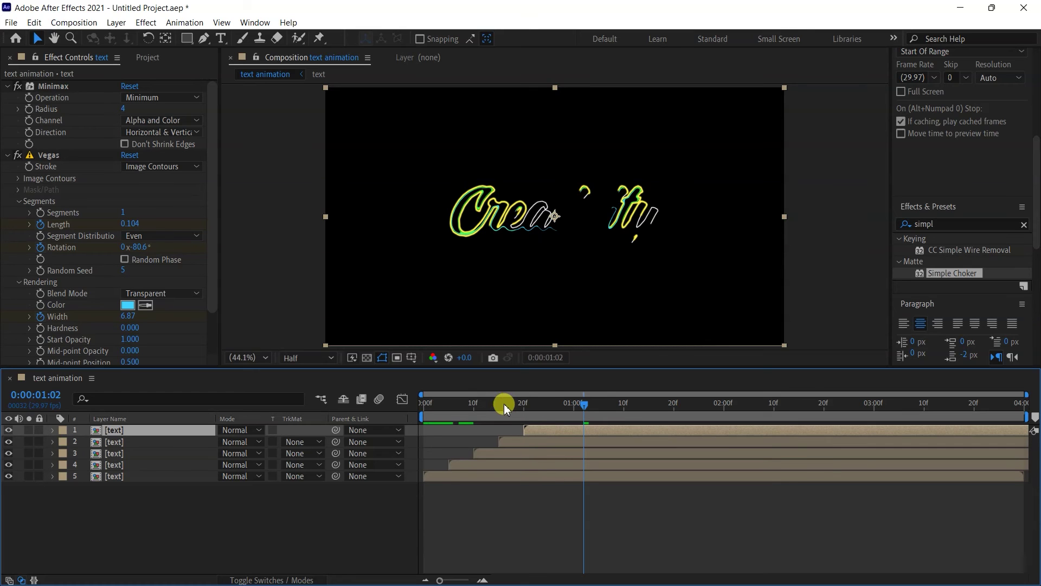
Step: At 25 frames, turn the top copy's Vegas stroke pink and reveal its Width keyframes
left_click(549, 404)
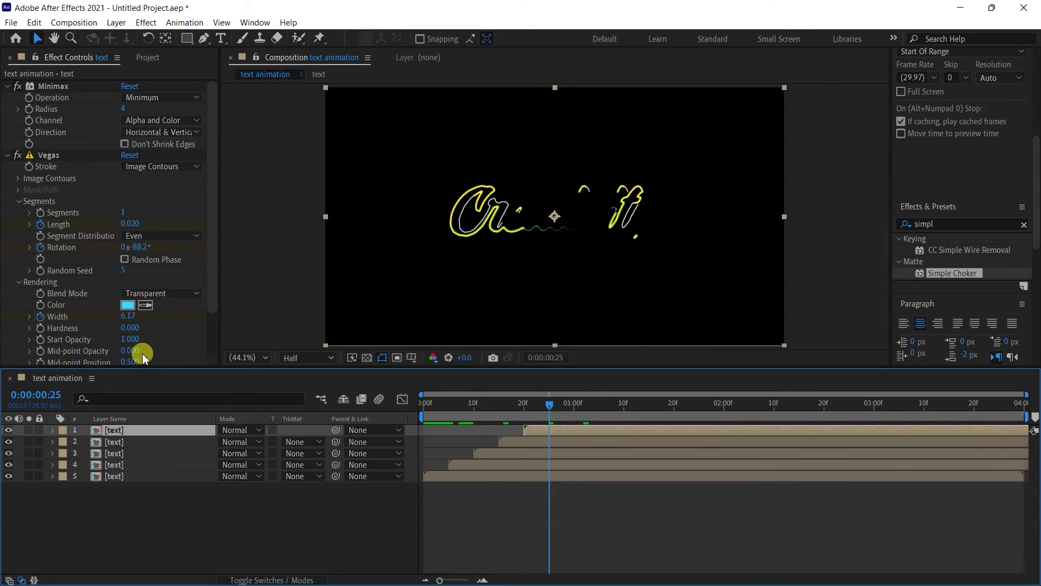
left_click(128, 305)
left_click_drag(344, 372, 356, 344)
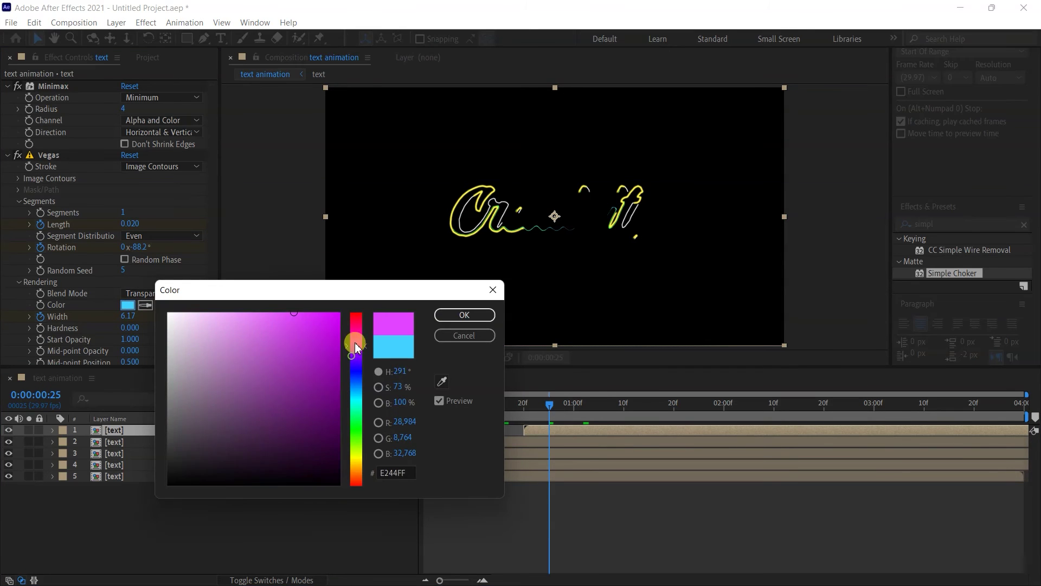
left_click(465, 315)
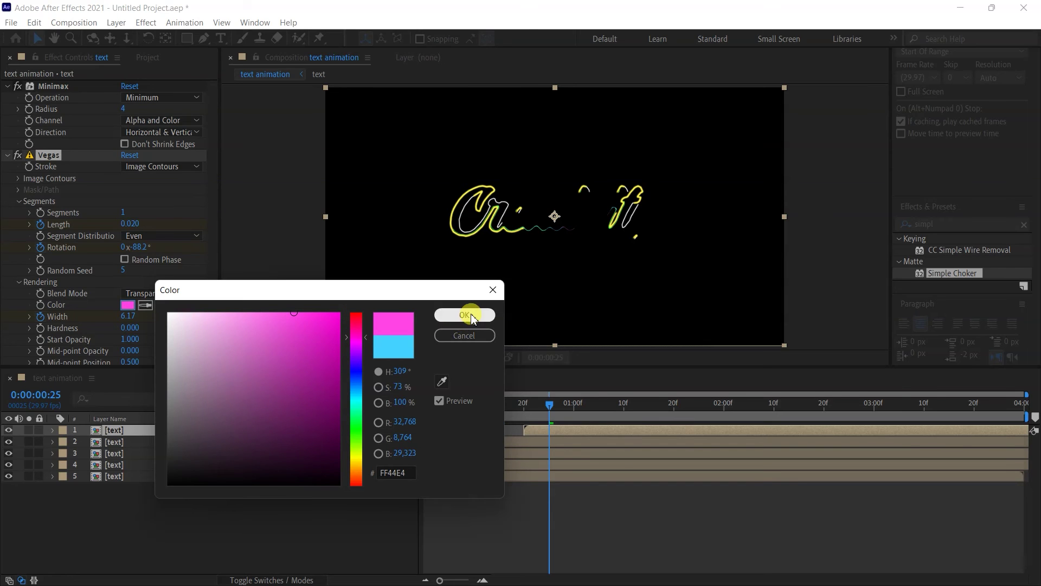
left_click(147, 432)
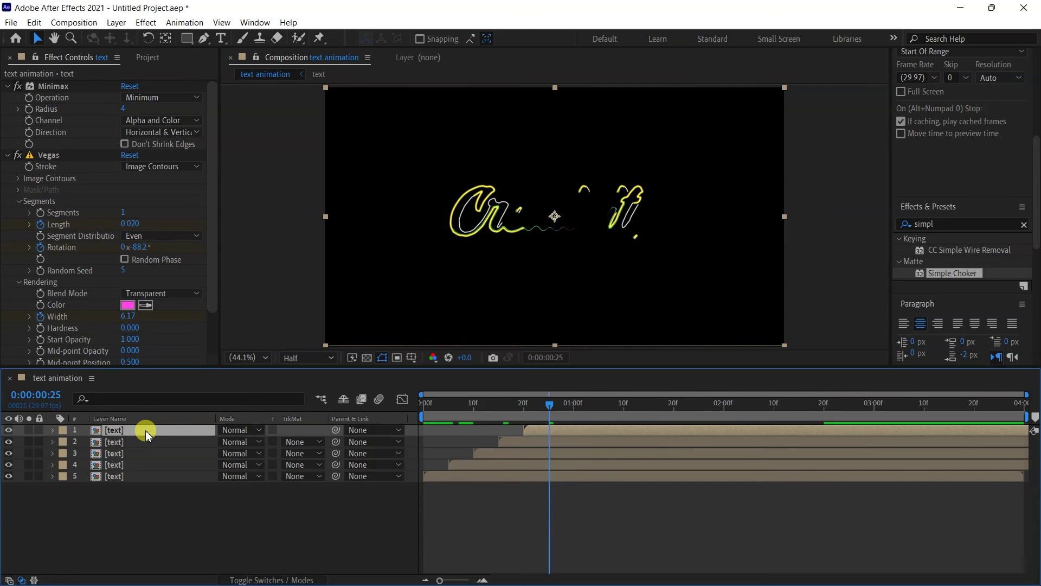
key("u")
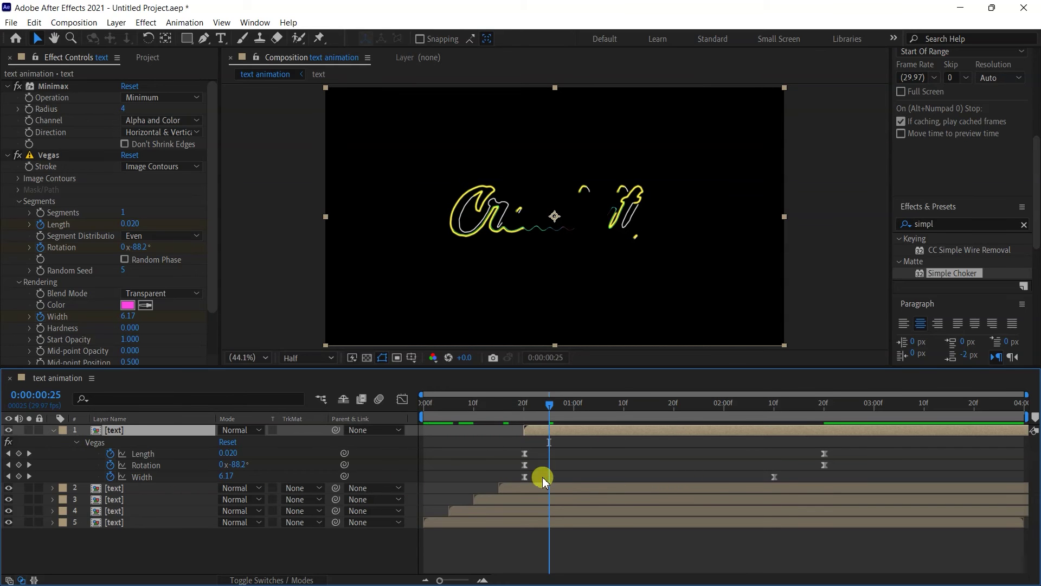
left_click(827, 406)
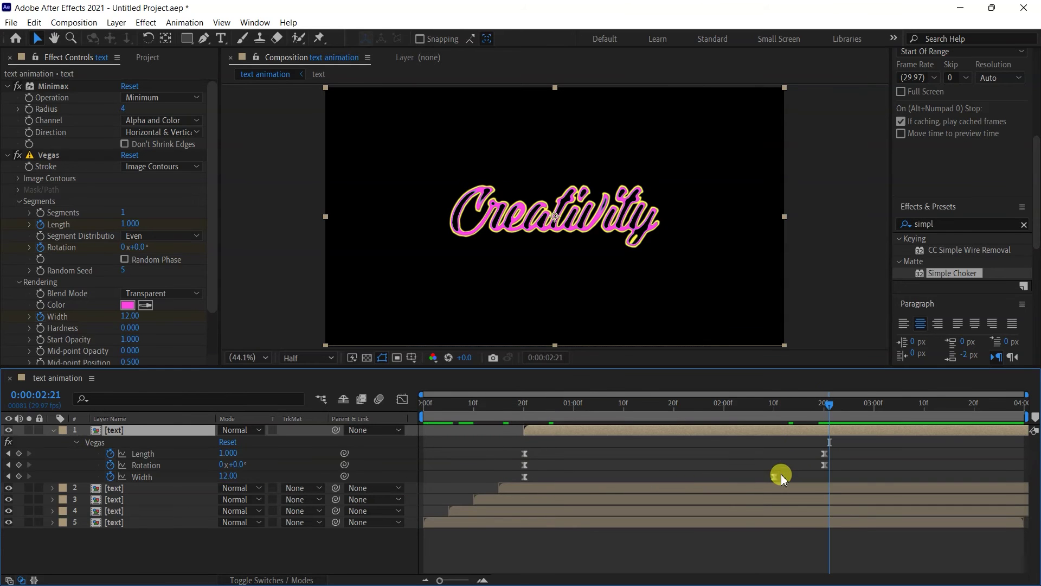
Step: Align the last Width keyframe with the others and set its Width to 65
left_click_drag(775, 476, 824, 477)
mouse_move(825, 406)
left_mouse_down()
mouse_move(646, 406)
mouse_move(826, 404)
mouse_move(827, 480)
left_mouse_up()
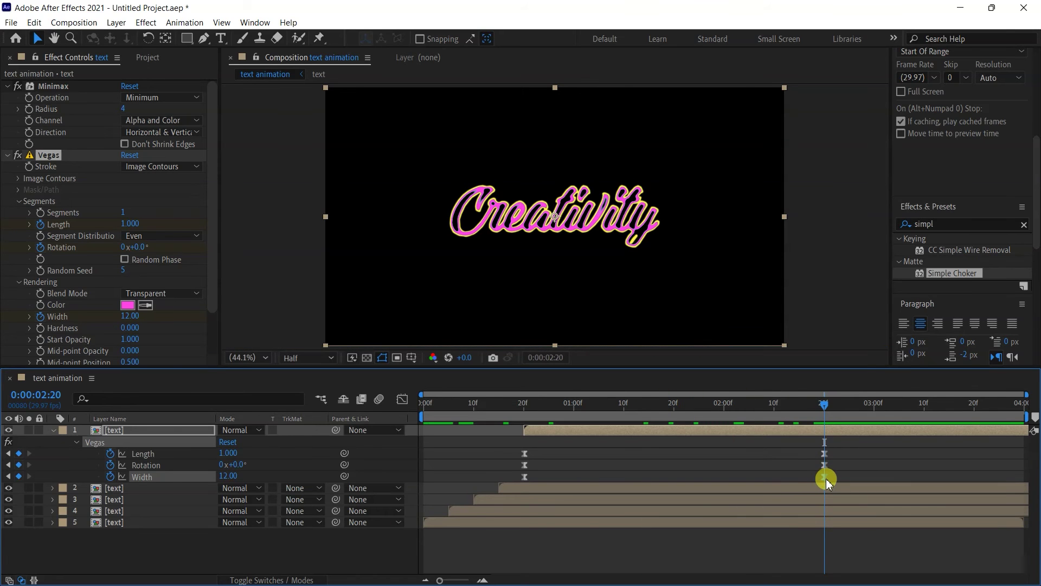
left_click(825, 478)
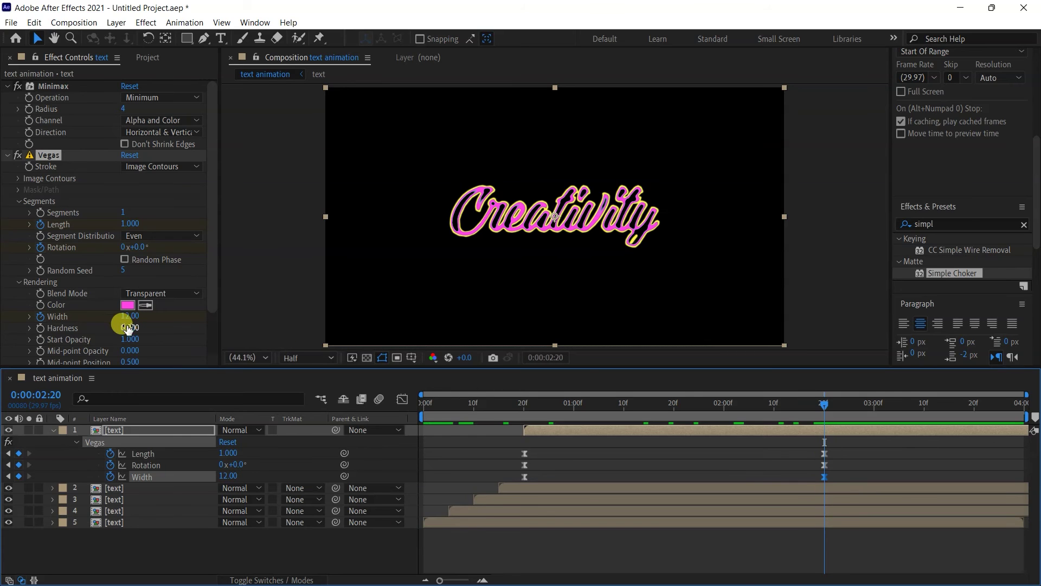
mouse_move(131, 316)
left_mouse_down()
mouse_move(230, 317)
mouse_move(595, 226)
left_mouse_up()
left_click_drag(131, 315, 406, 306)
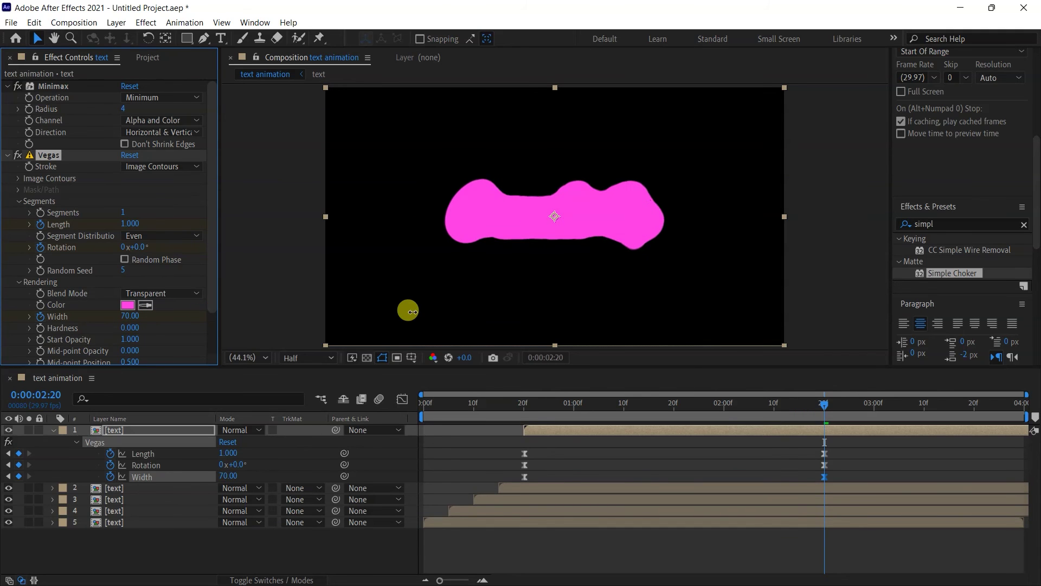
left_click_drag(130, 316, 86, 314)
scroll(431, 220, "up", 1)
left_click(130, 317)
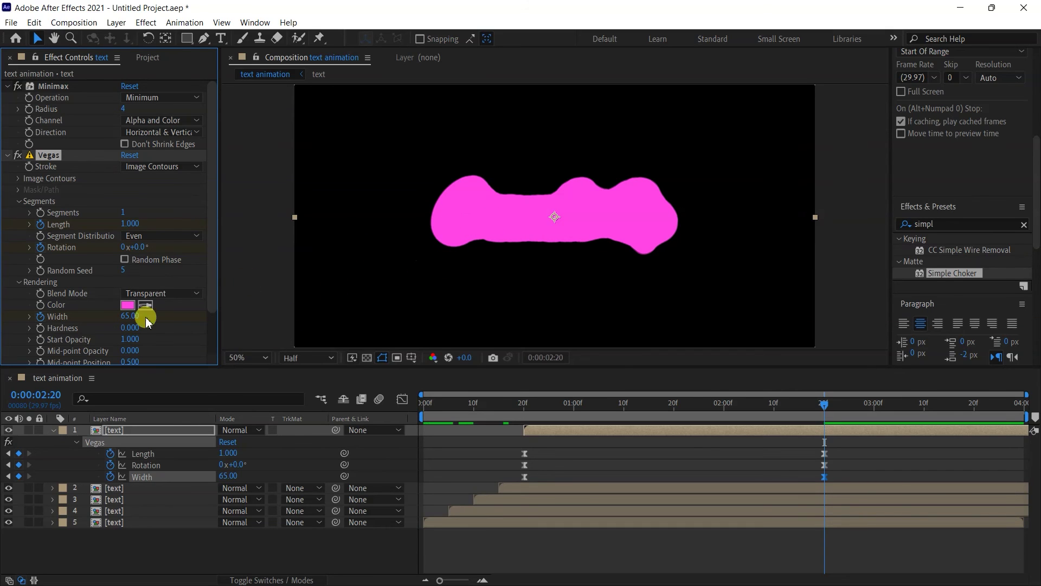
Step: Change the pink stroke's Vegas Random Seed to 6
left_click(124, 270)
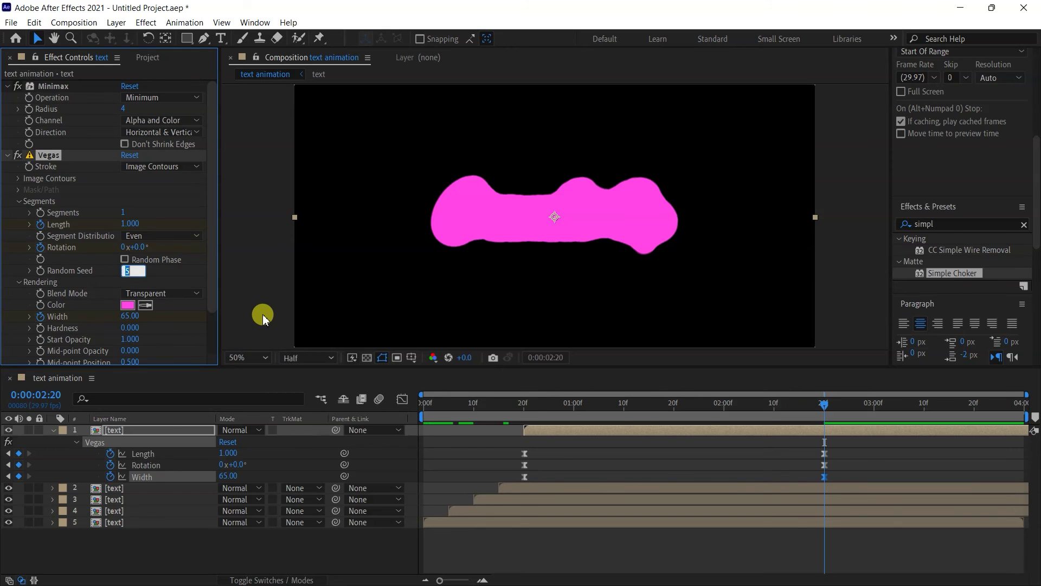
type("6")
left_click(263, 318)
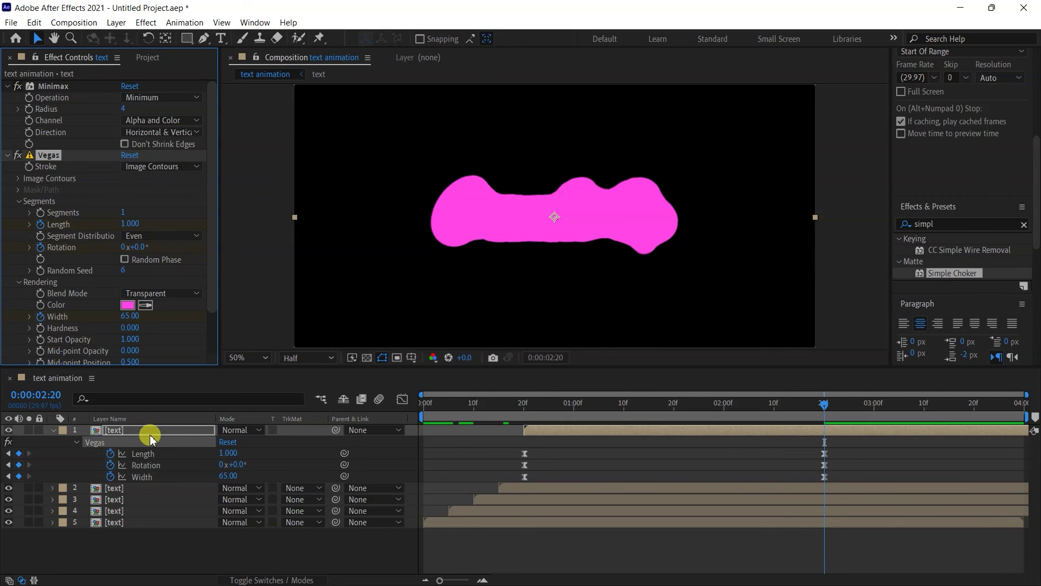
left_click(152, 430)
Step: Pre-compose the five stroke layers as 'final text' with Move all attributes, and open it
key("u")
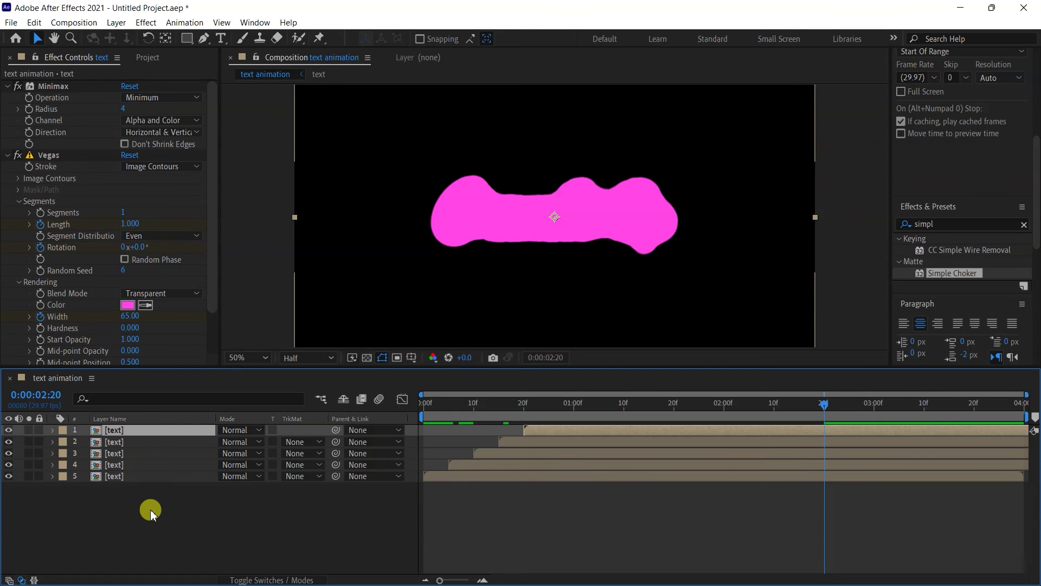
left_click_drag(140, 532, 215, 464)
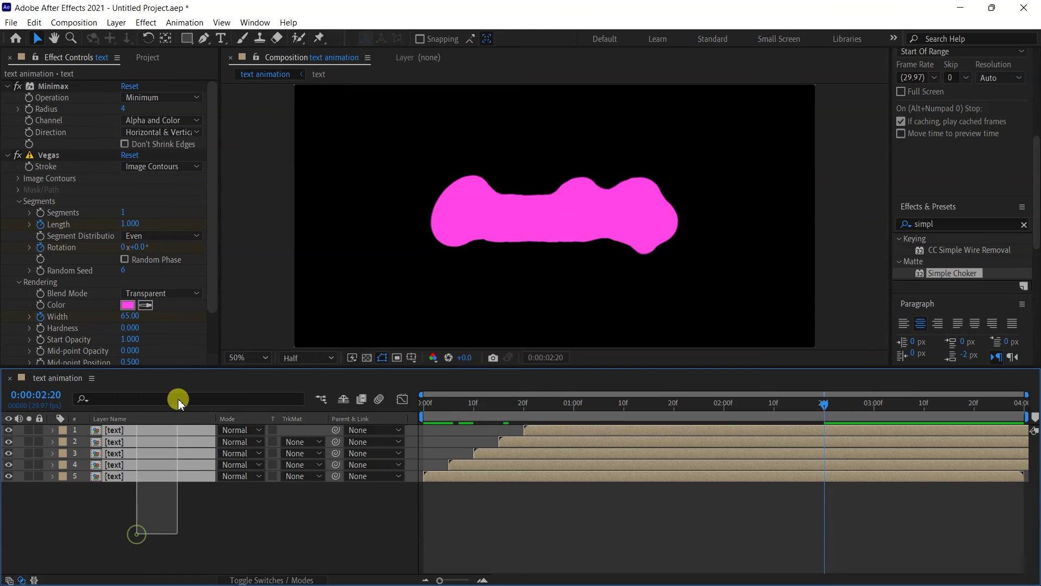
right_click(168, 457)
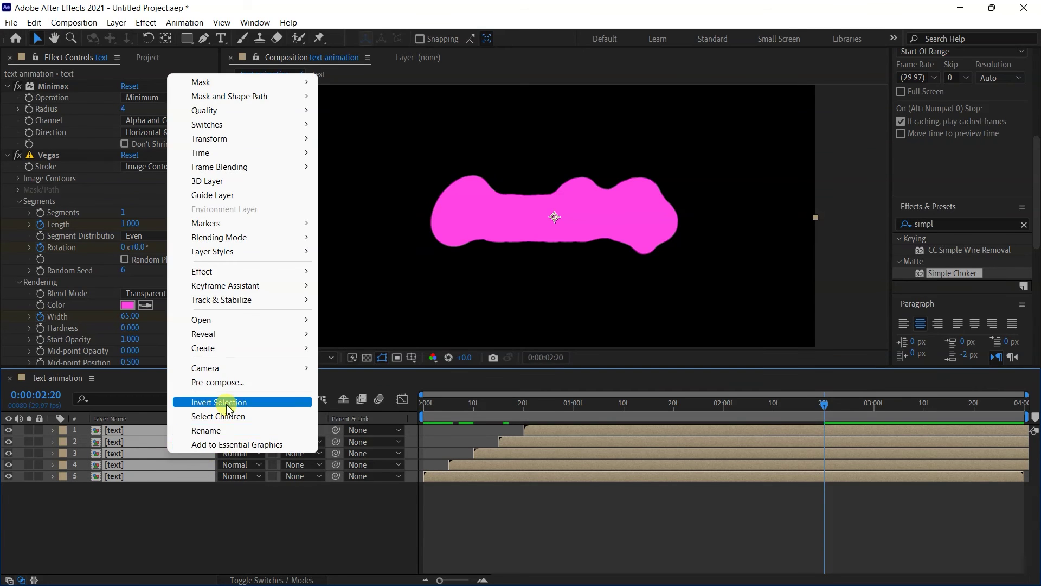
left_click(235, 386)
type("final text")
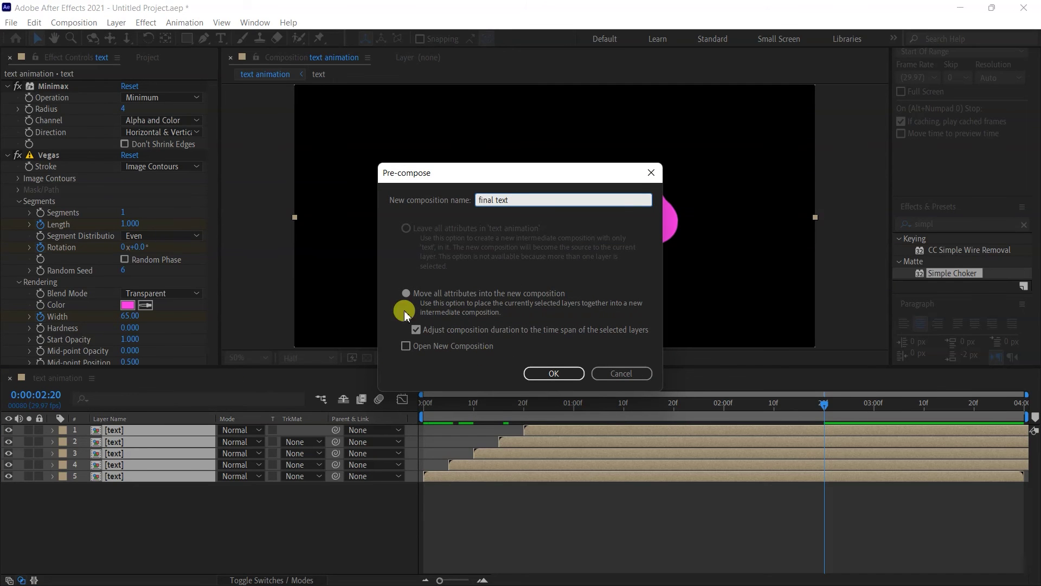
left_click(434, 296)
left_click(558, 373)
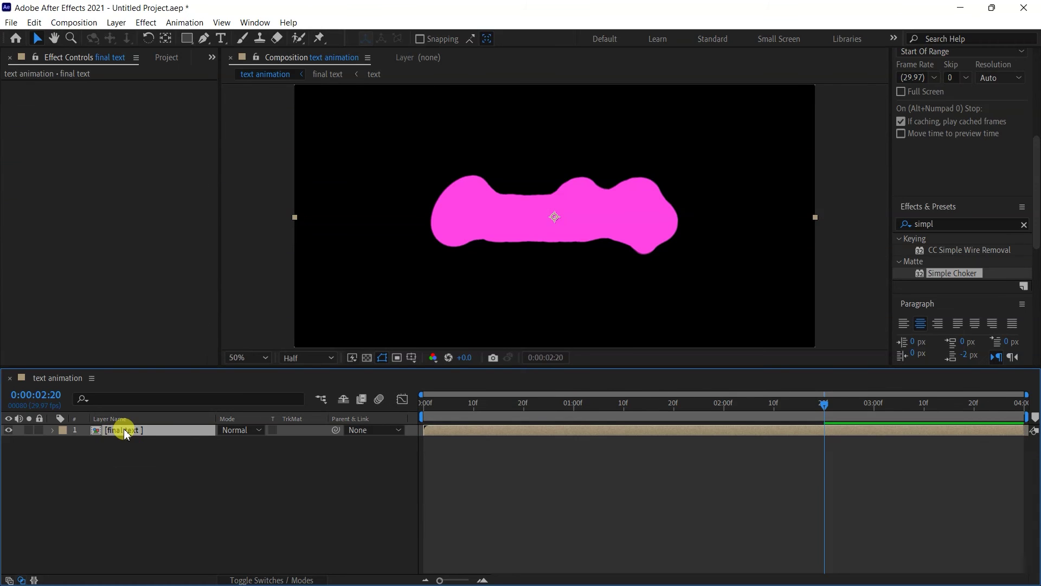
double_click(124, 431)
Step: Copy the Creativity text layer into the text animation comp, placing it below final text
double_click(116, 434)
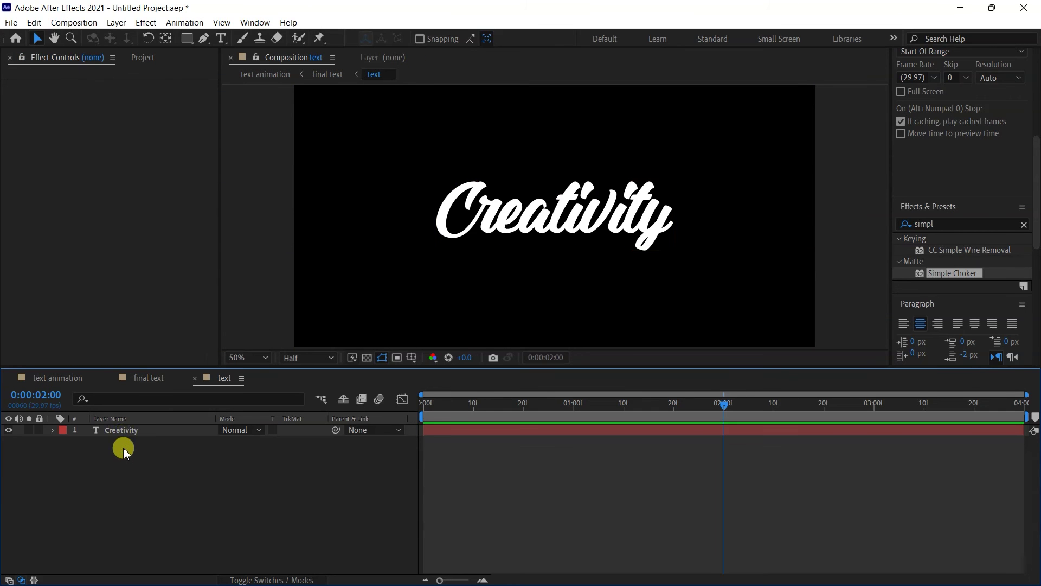
left_click(123, 433)
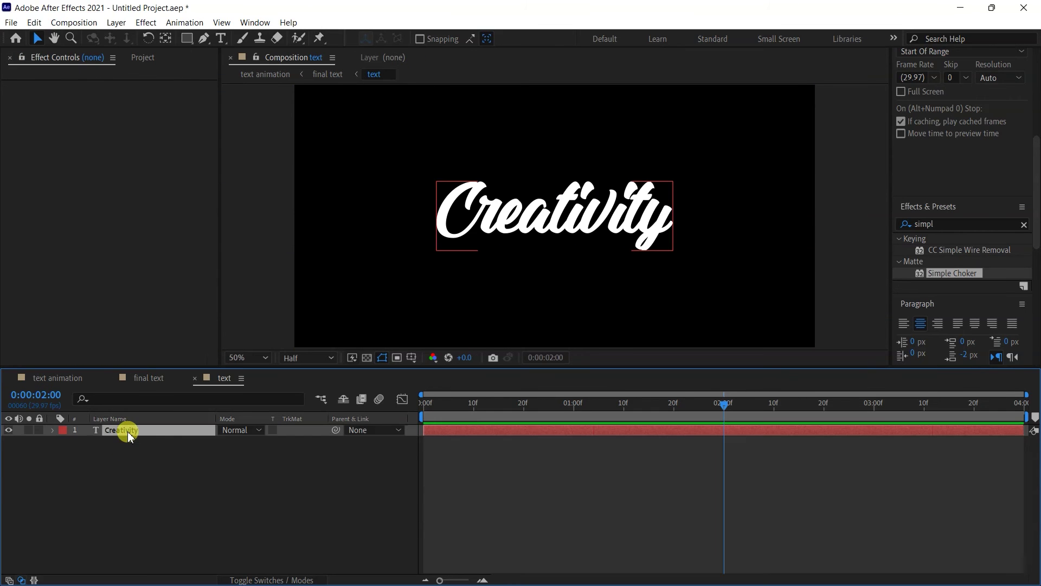
left_click(62, 380)
left_click(156, 513)
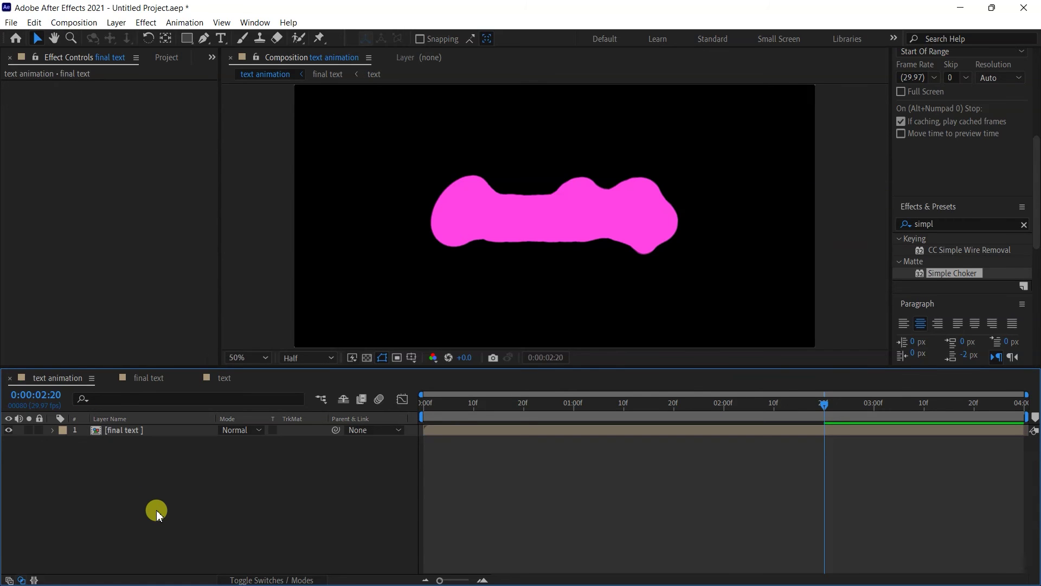
key("ctrl+v")
left_click(156, 510)
left_click(162, 432)
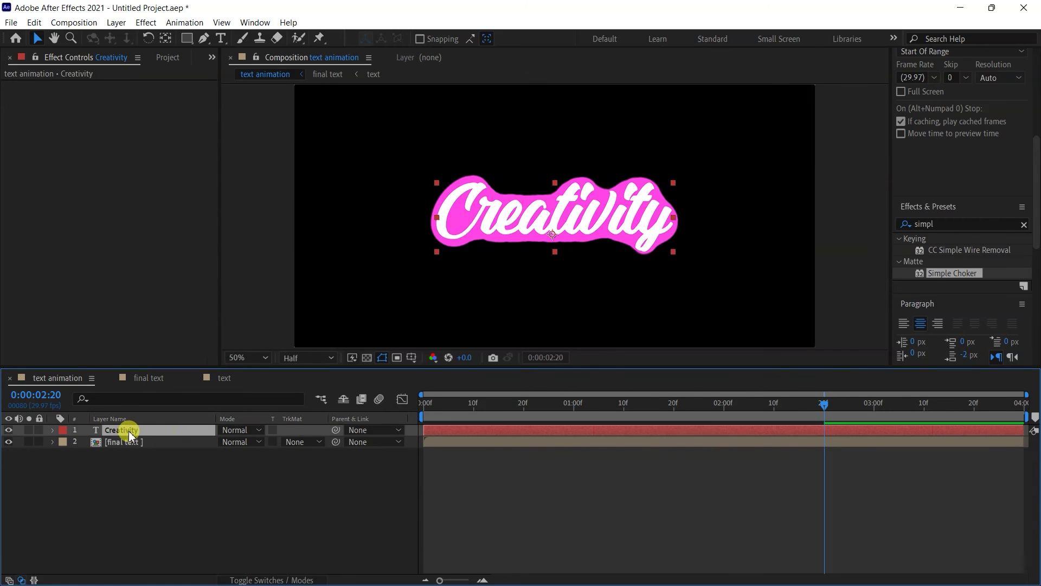
left_click_drag(157, 437, 157, 455)
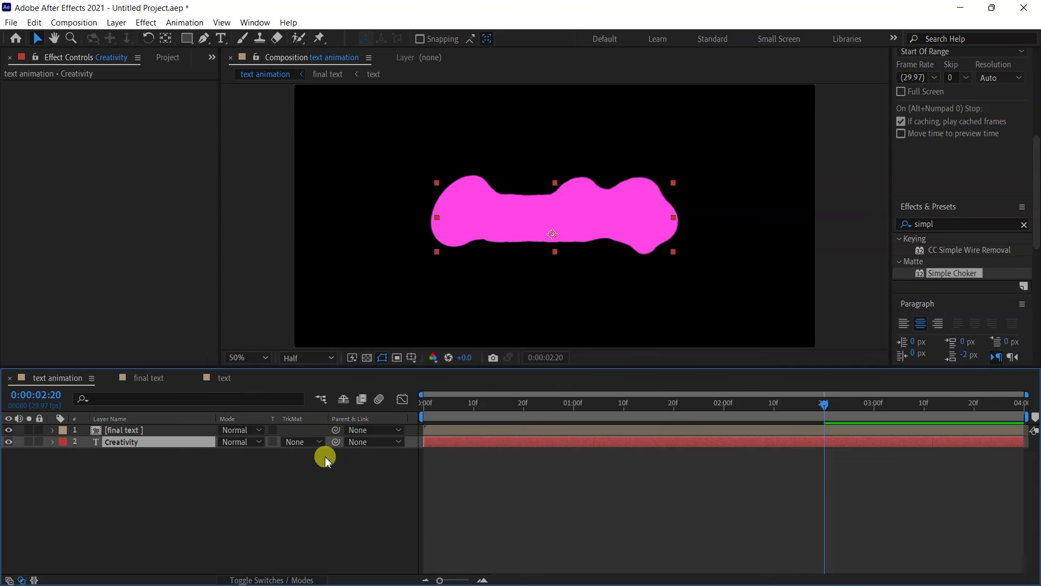
Step: Try final text as Creativity's alpha matte and scrub through the reveal
left_click(302, 441)
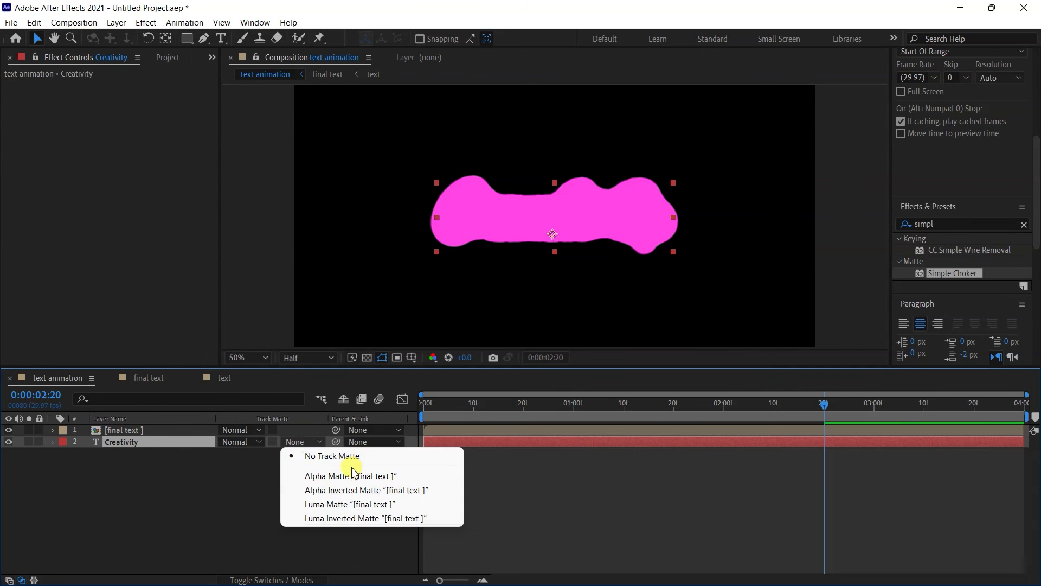
left_click(297, 475)
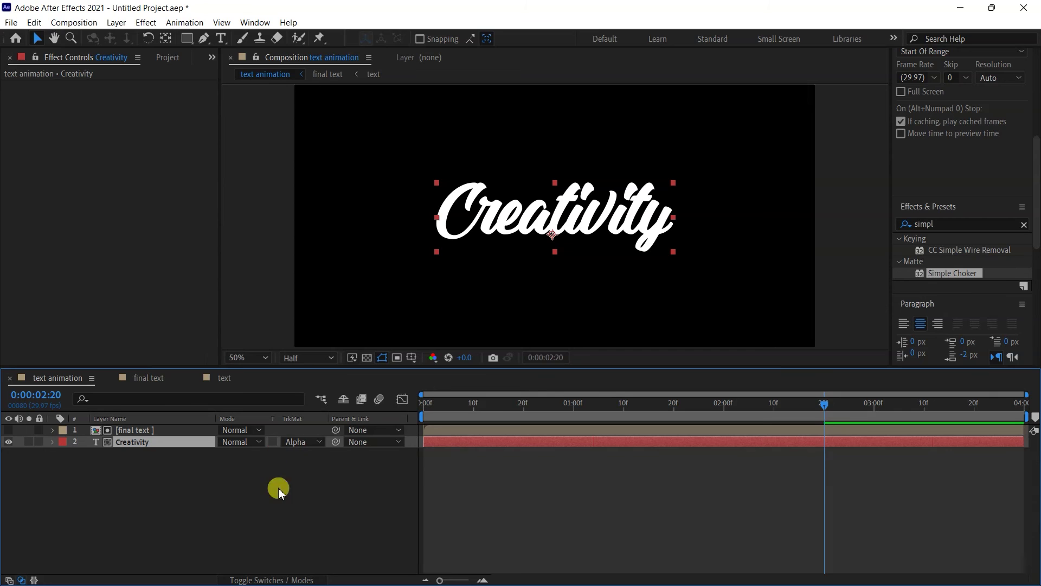
left_click(272, 579)
left_click(272, 580)
left_click(271, 580)
key("F4")
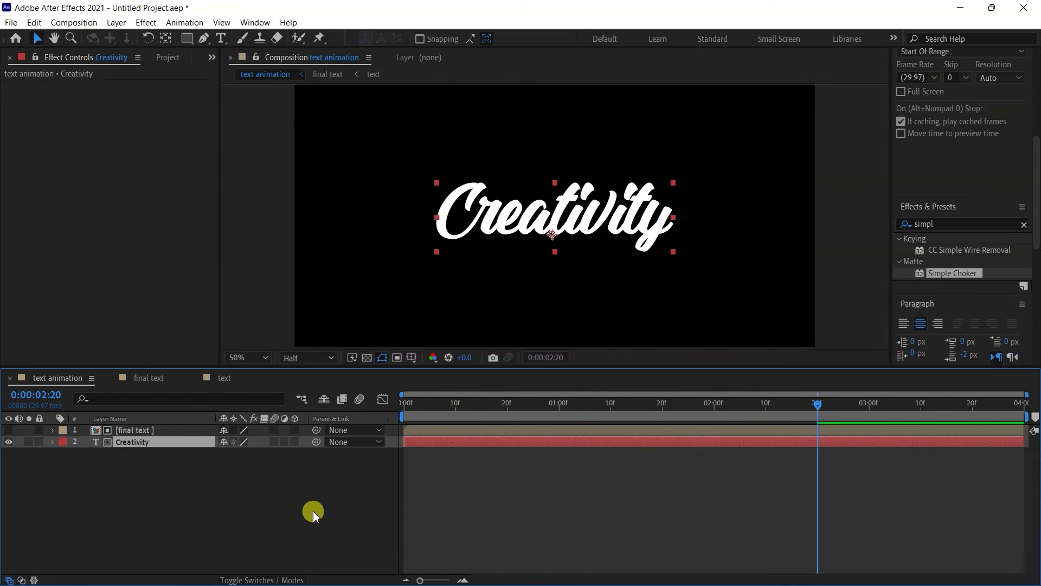
mouse_move(502, 405)
left_mouse_down()
mouse_move(494, 411)
mouse_move(657, 412)
left_mouse_up()
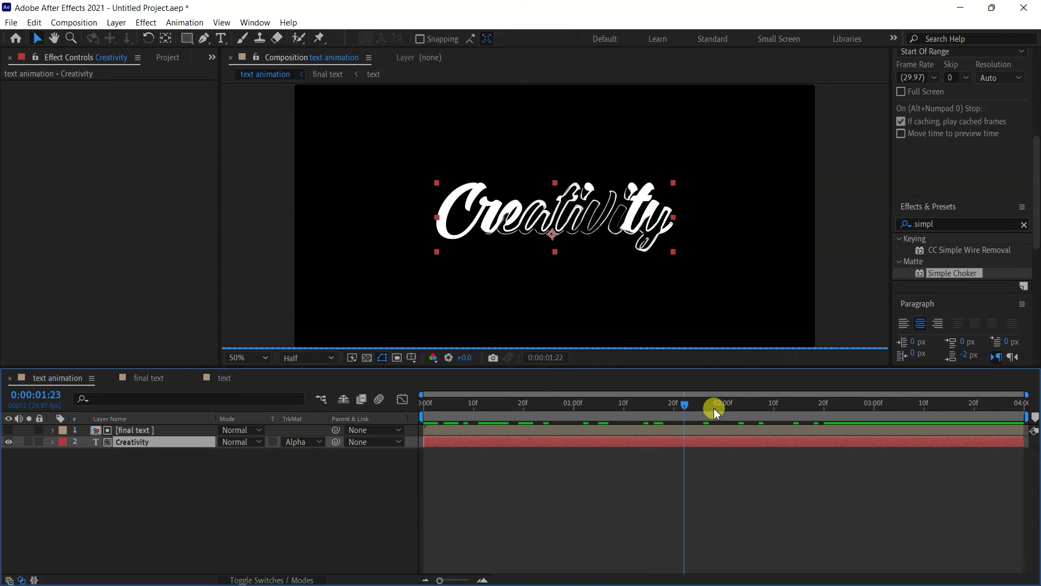
left_click_drag(656, 412, 530, 411)
Step: Put final text below Creativity, set its TrkMat to Alpha Matte 'Creativity', and preview
left_click(144, 430)
left_click_drag(144, 430, 146, 453)
key("Home")
left_click(287, 442)
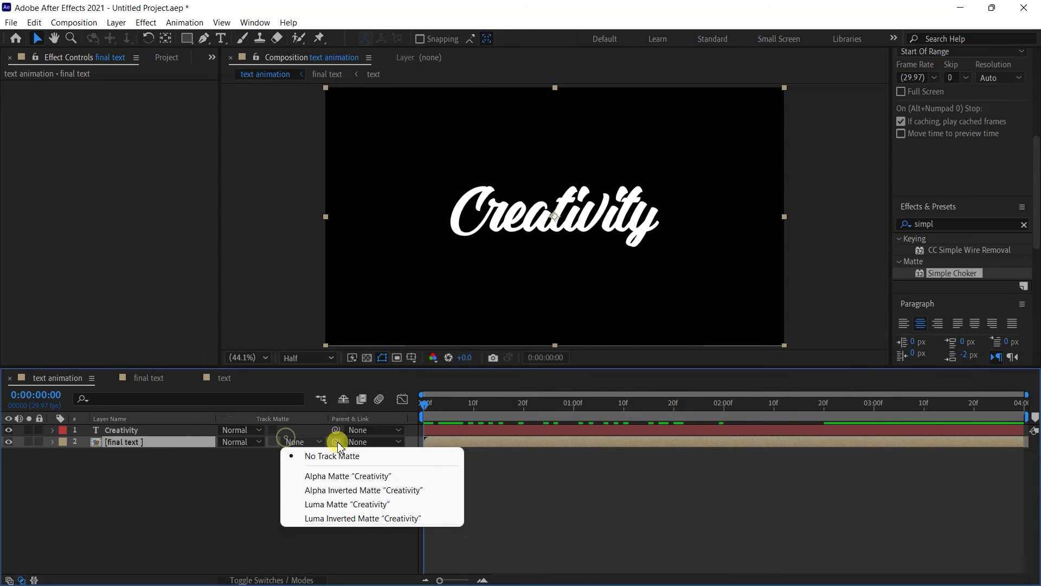
left_click(339, 474)
mouse_move(432, 405)
left_mouse_down()
mouse_move(535, 407)
mouse_move(437, 425)
mouse_move(689, 426)
left_mouse_up()
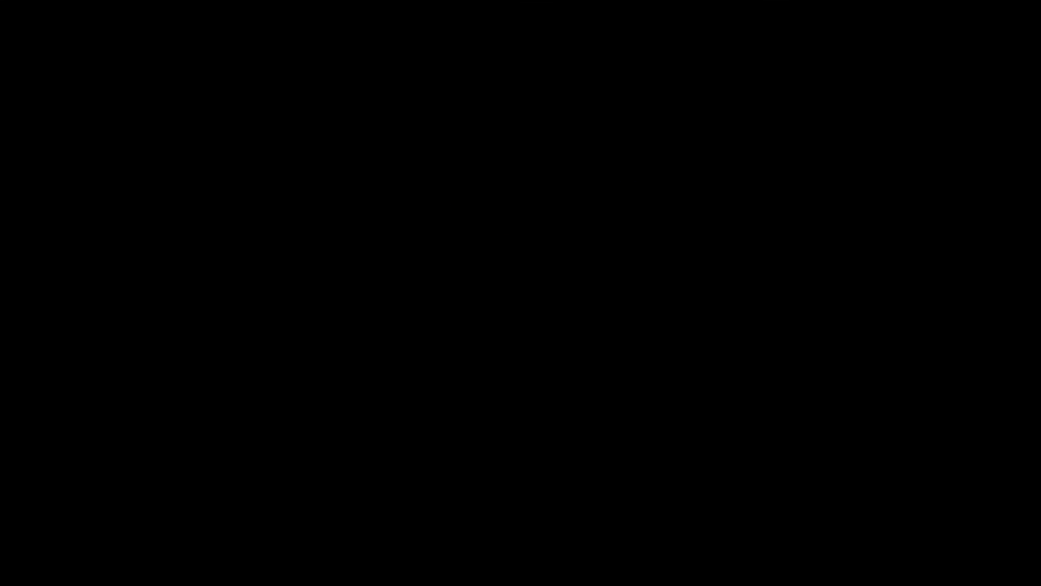